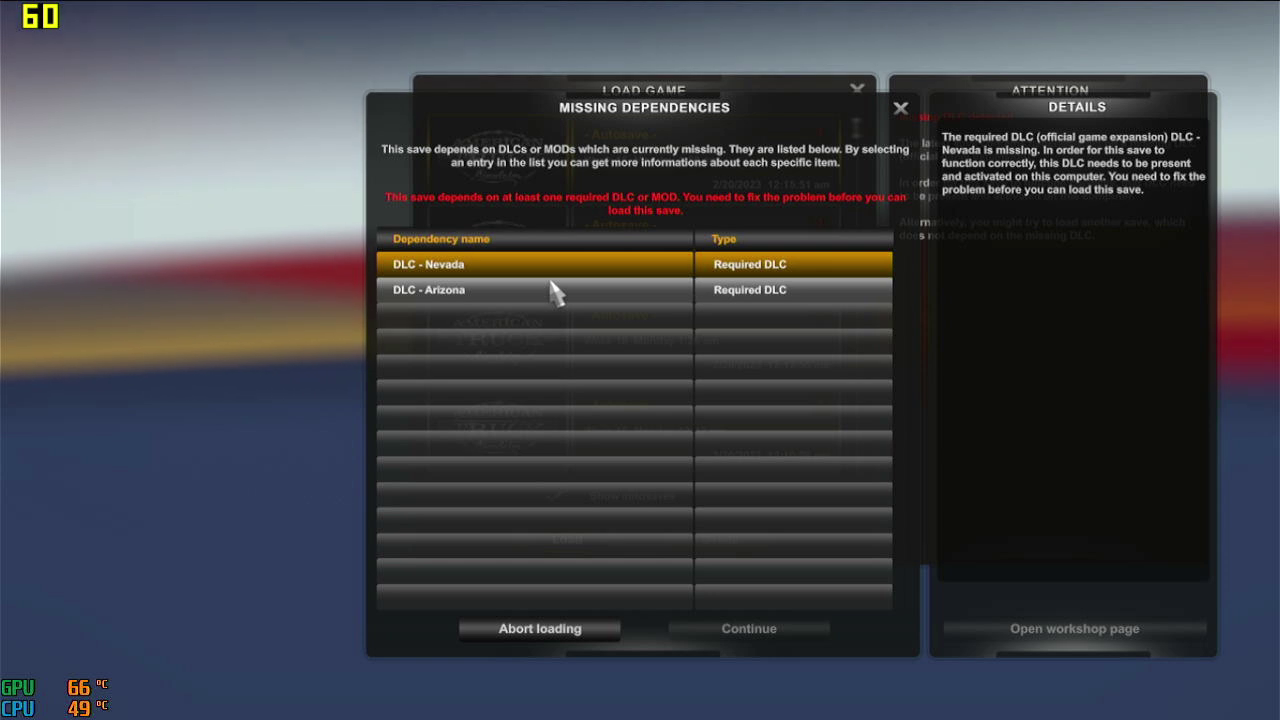
# Step: Dismiss the missing-dependencies and load-game dialogs and check the list of available profiles in the launchpad
pyautogui.click(899, 110)
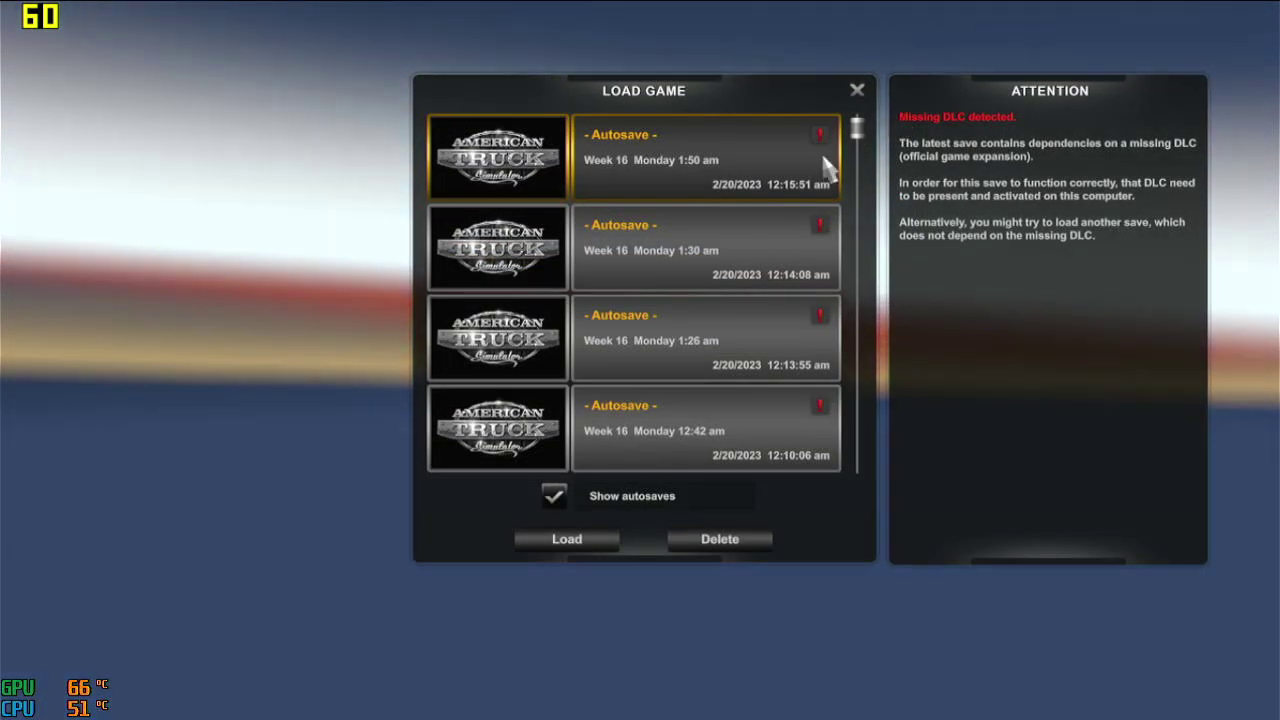
pyautogui.click(858, 92)
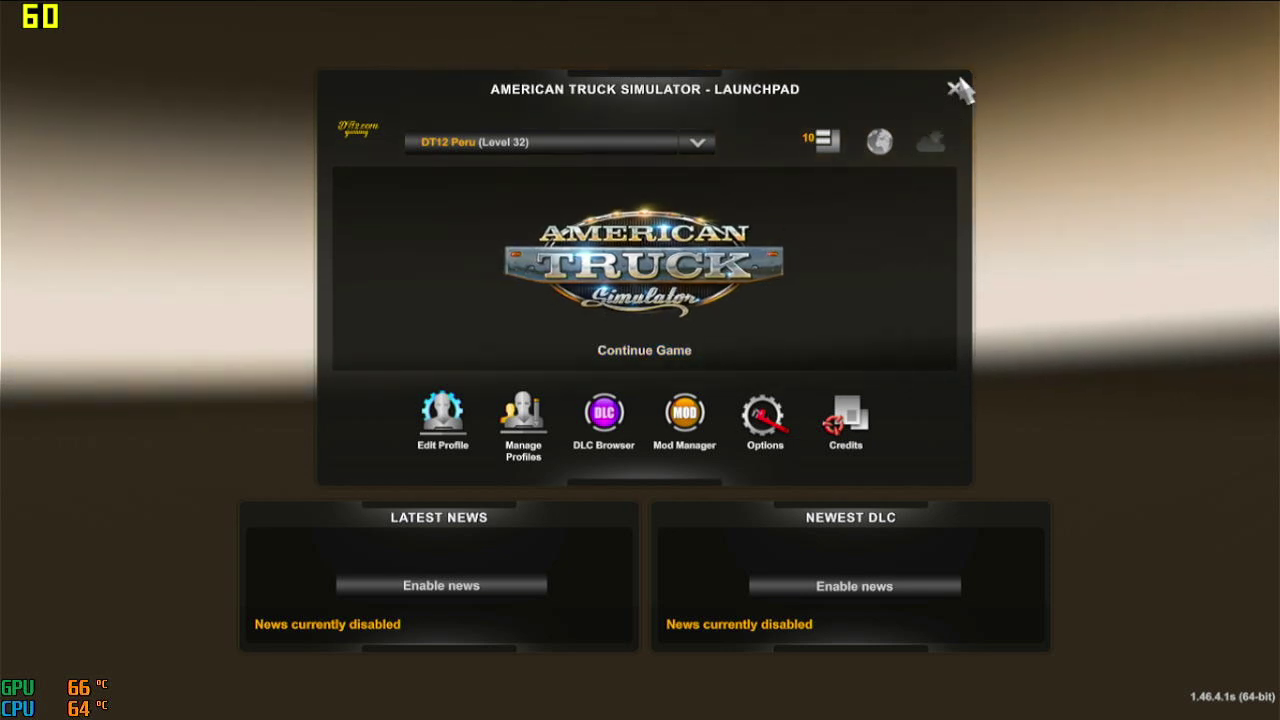
pyautogui.click(470, 152)
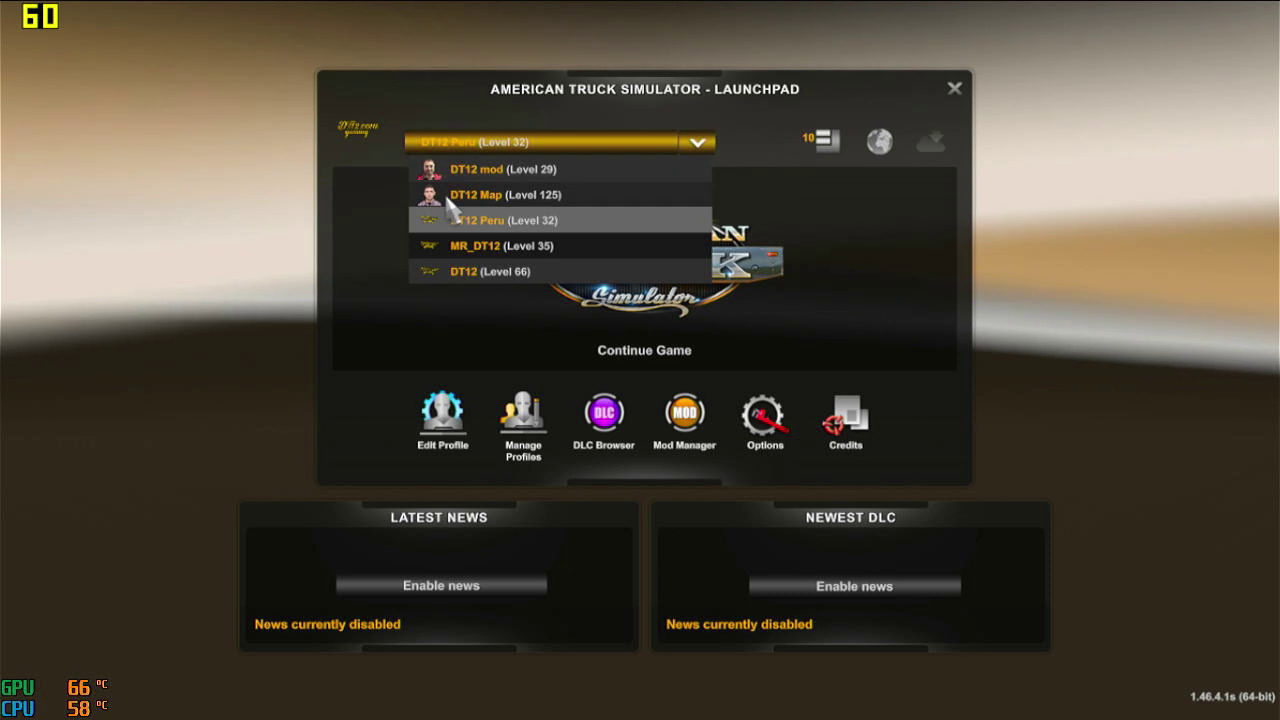
pyautogui.moveTo(468, 226)
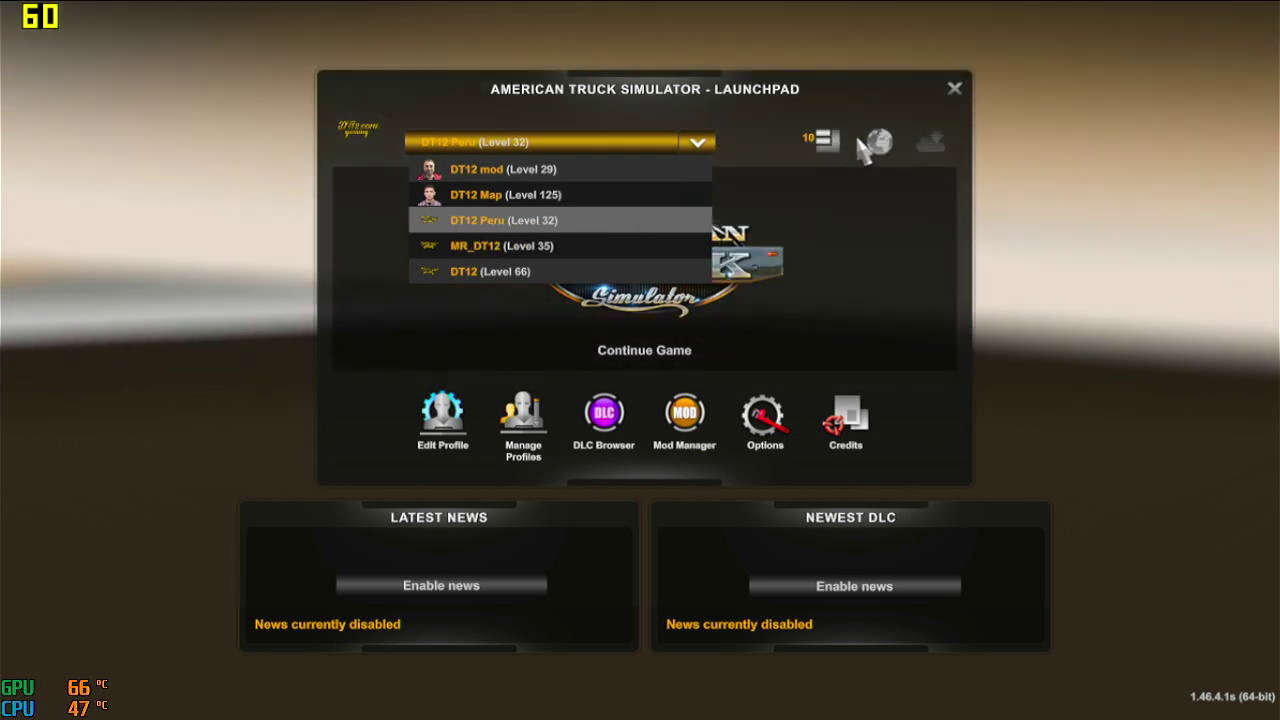
pyautogui.click(955, 92)
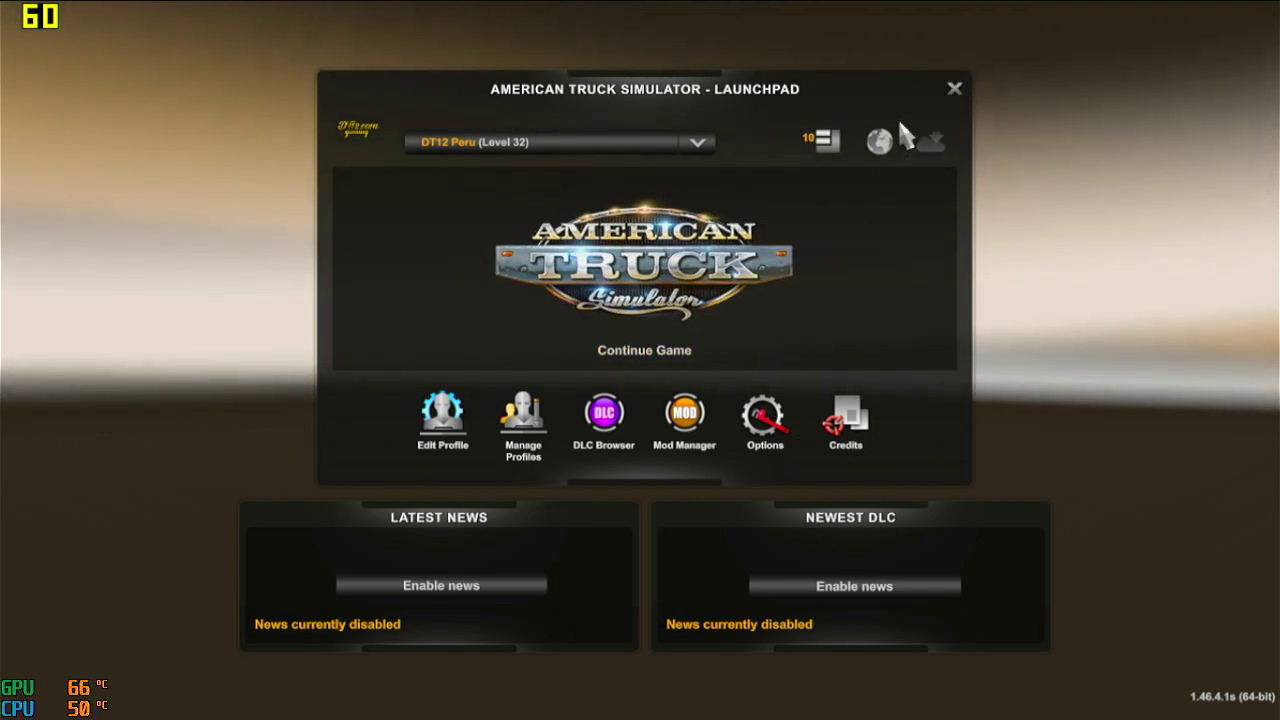
# Step: Quit American Truck Simulator and close the Steam library window
pyautogui.click(963, 92)
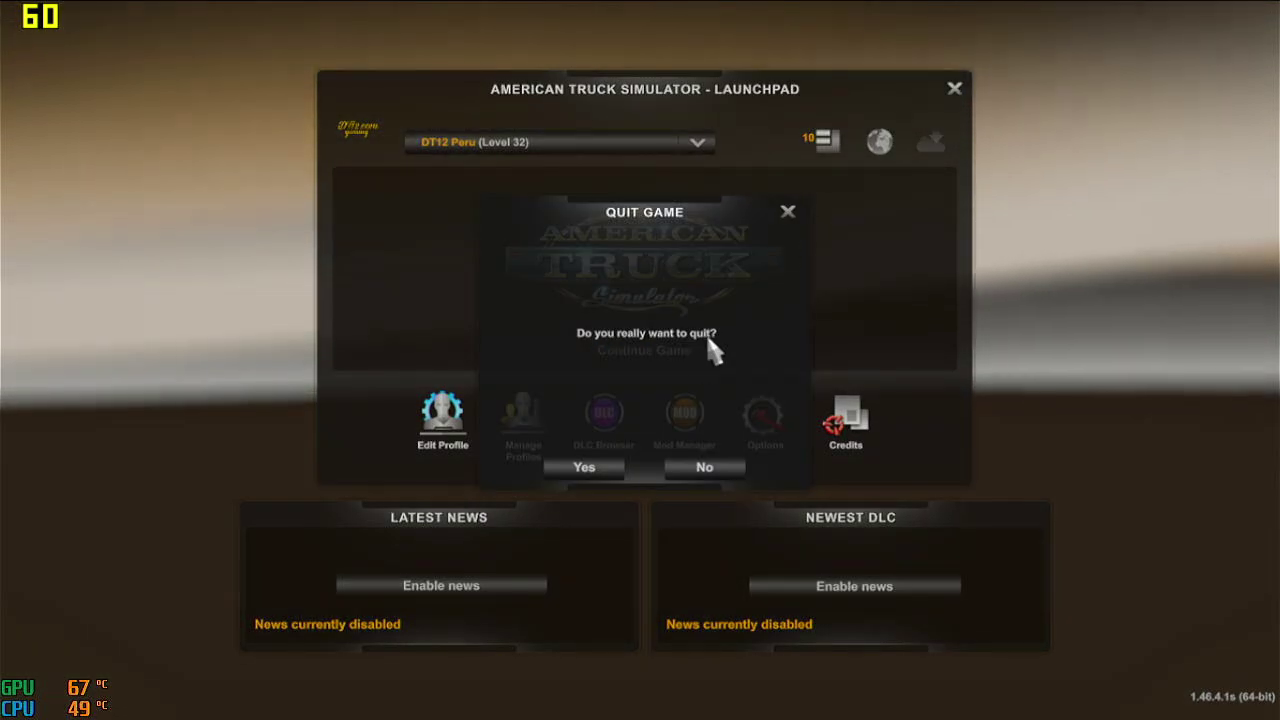
pyautogui.click(606, 465)
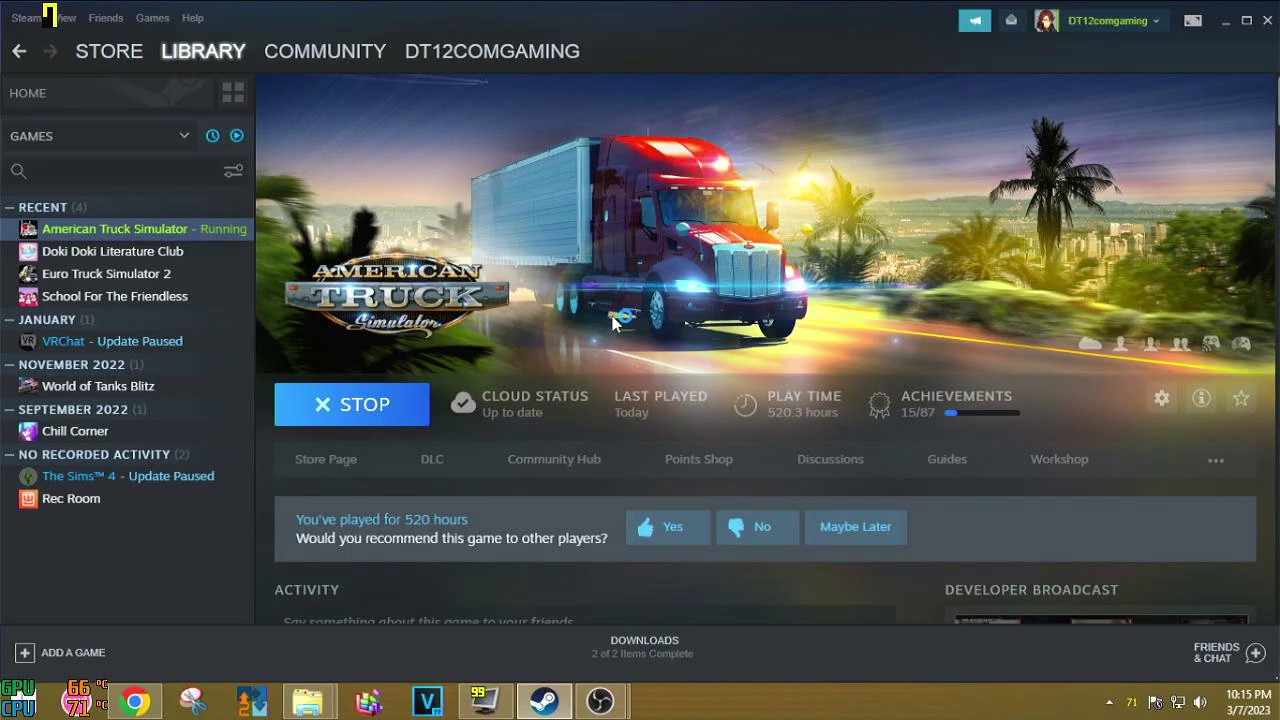
pyautogui.click(1262, 24)
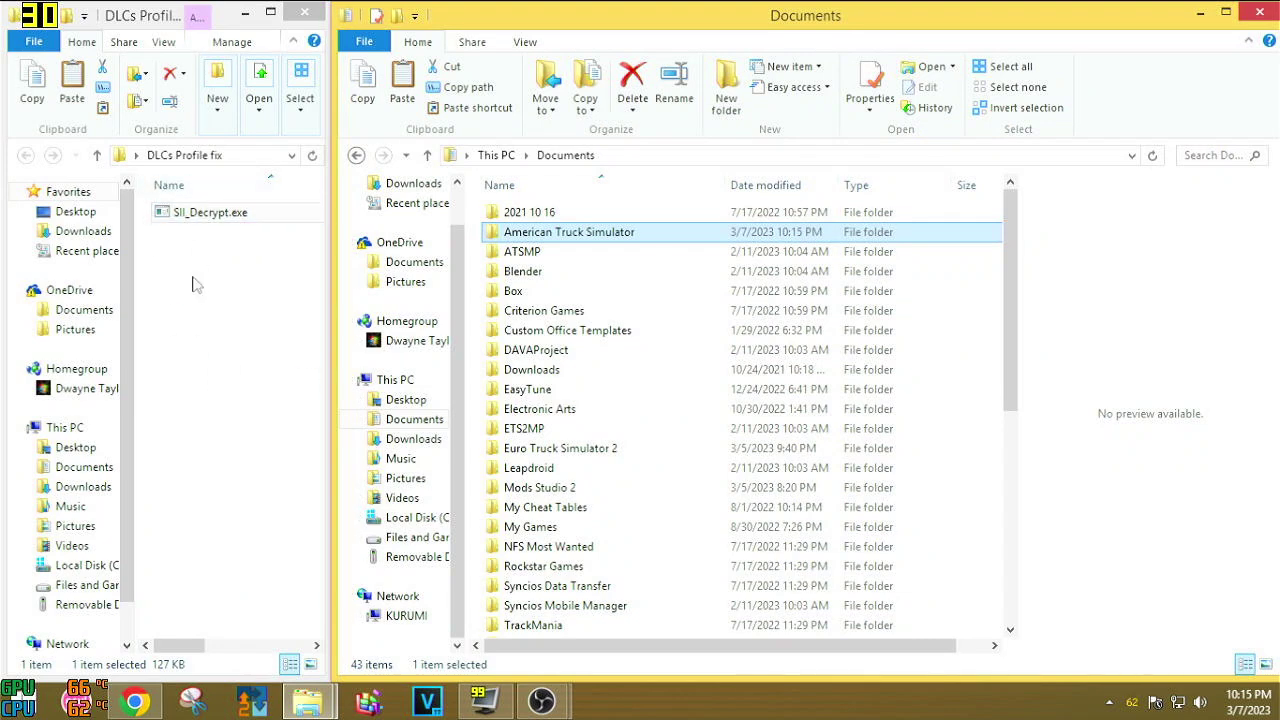
pyautogui.click(180, 213)
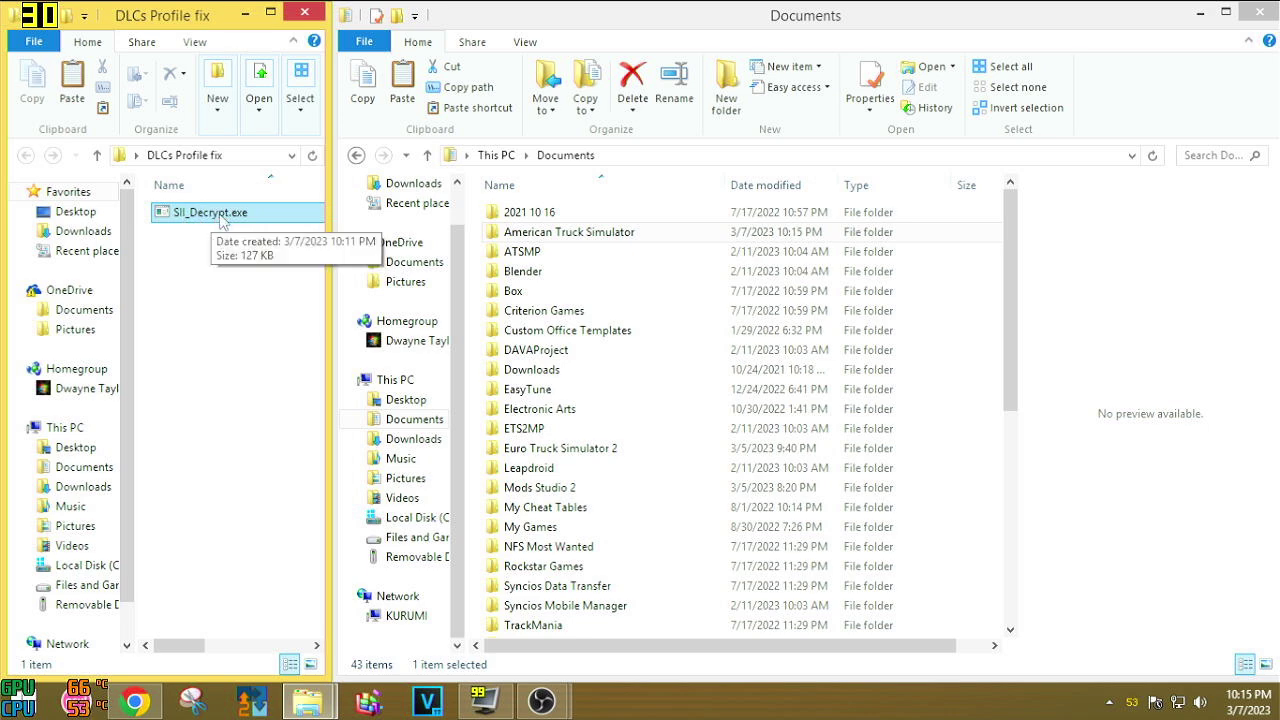
pyautogui.click(186, 222)
pyautogui.click(508, 238)
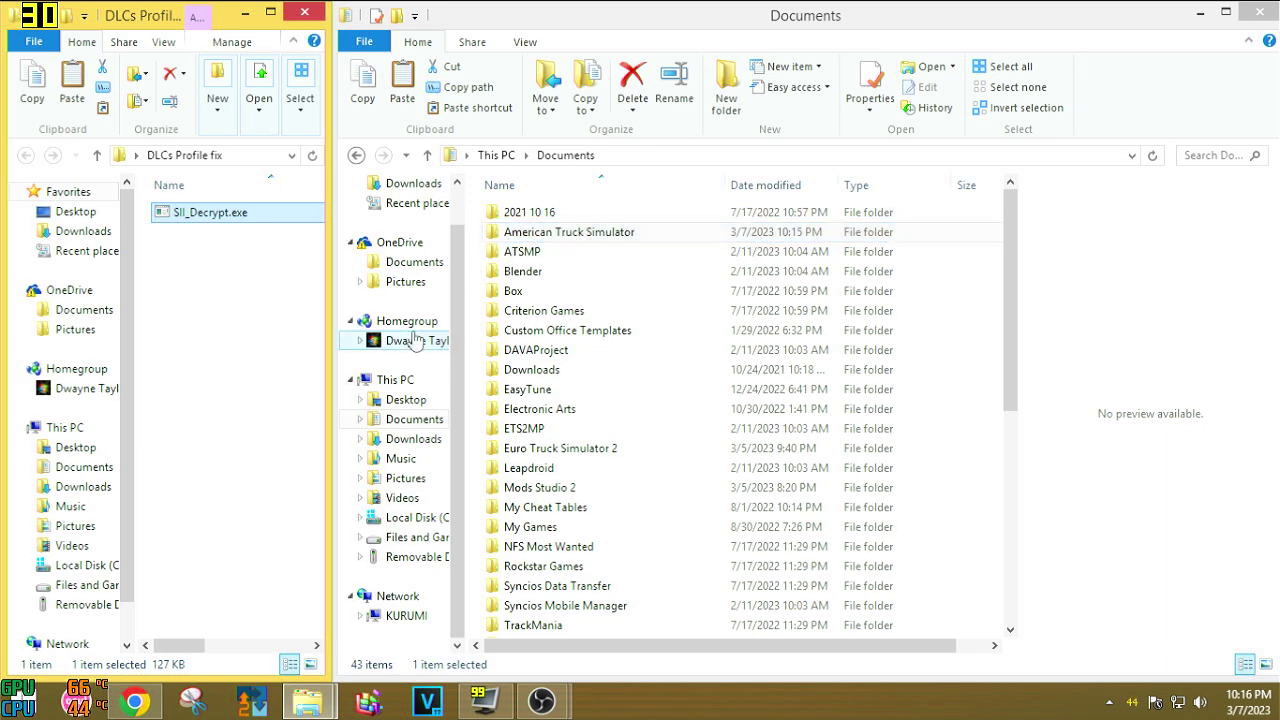
# Step: Open the profiles folder inside Documents > American Truck Simulator, starting from This PC
pyautogui.click(394, 381)
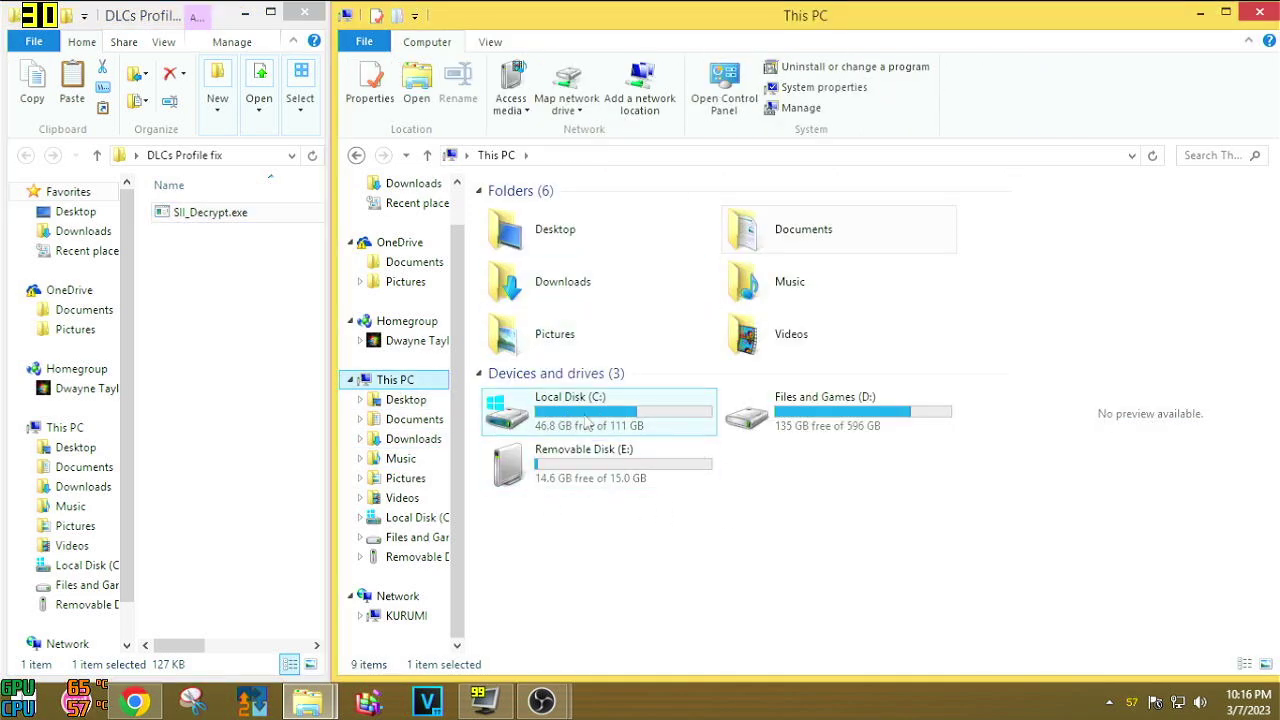
pyautogui.doubleClick(787, 235)
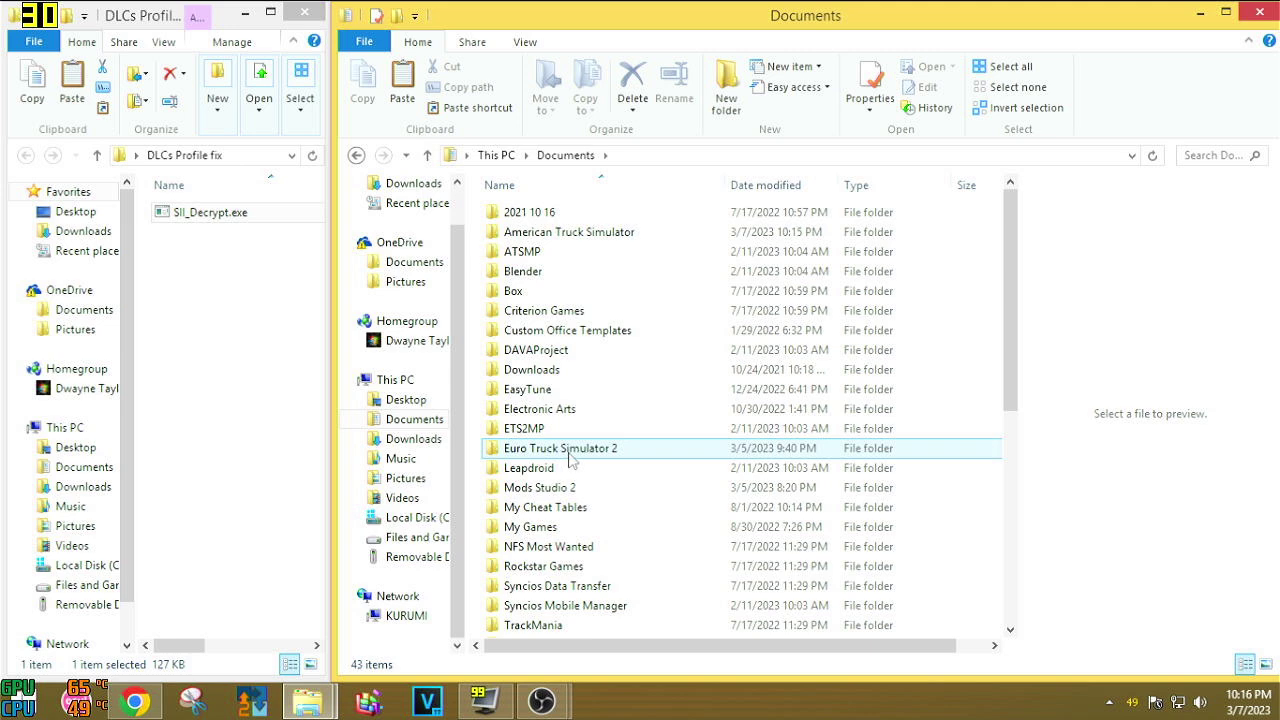
pyautogui.doubleClick(525, 233)
pyautogui.click(525, 235)
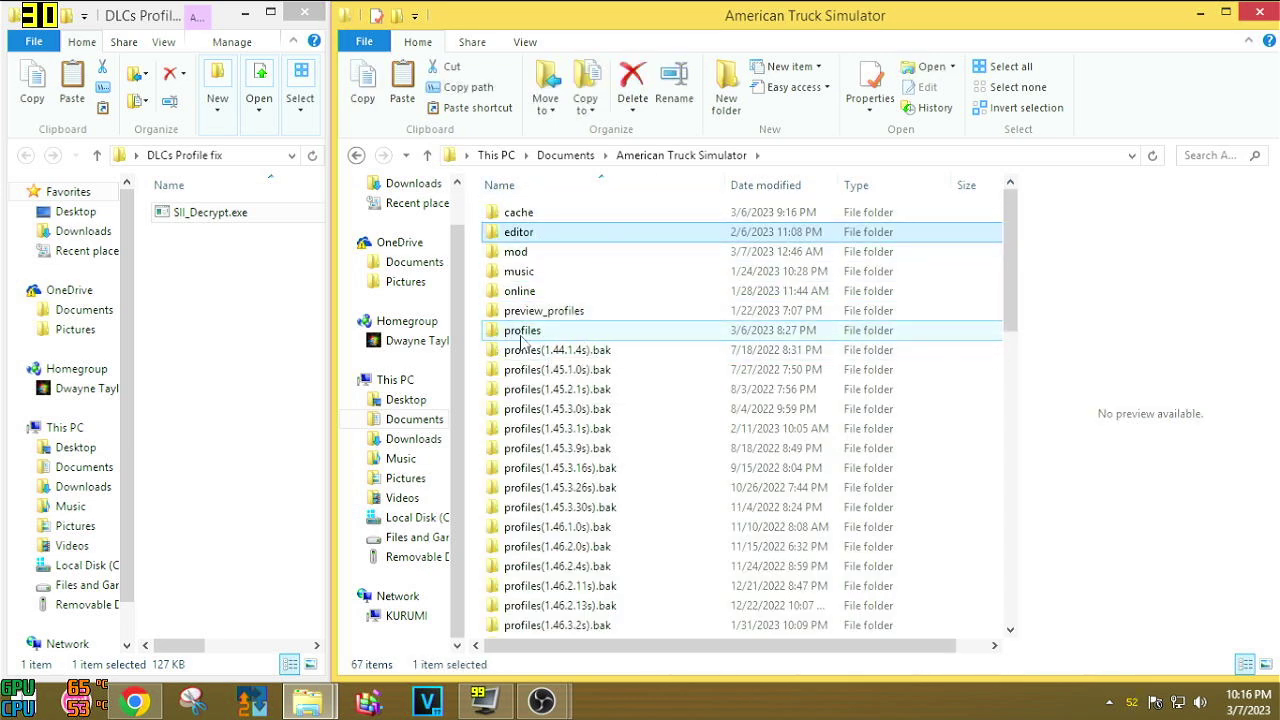
pyautogui.doubleClick(530, 338)
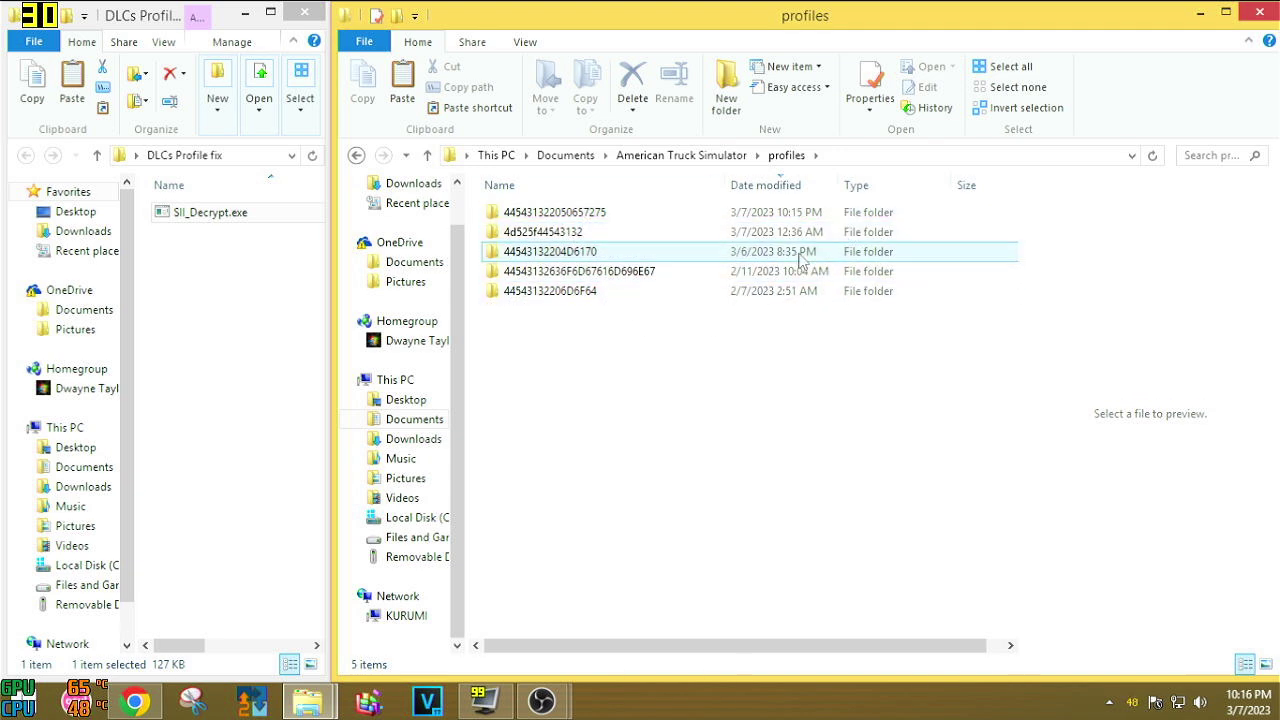
# Step: Sort the profile folders by date modified, newest first, and look inside the most recently modified one before returning to profiles
pyautogui.click(766, 188)
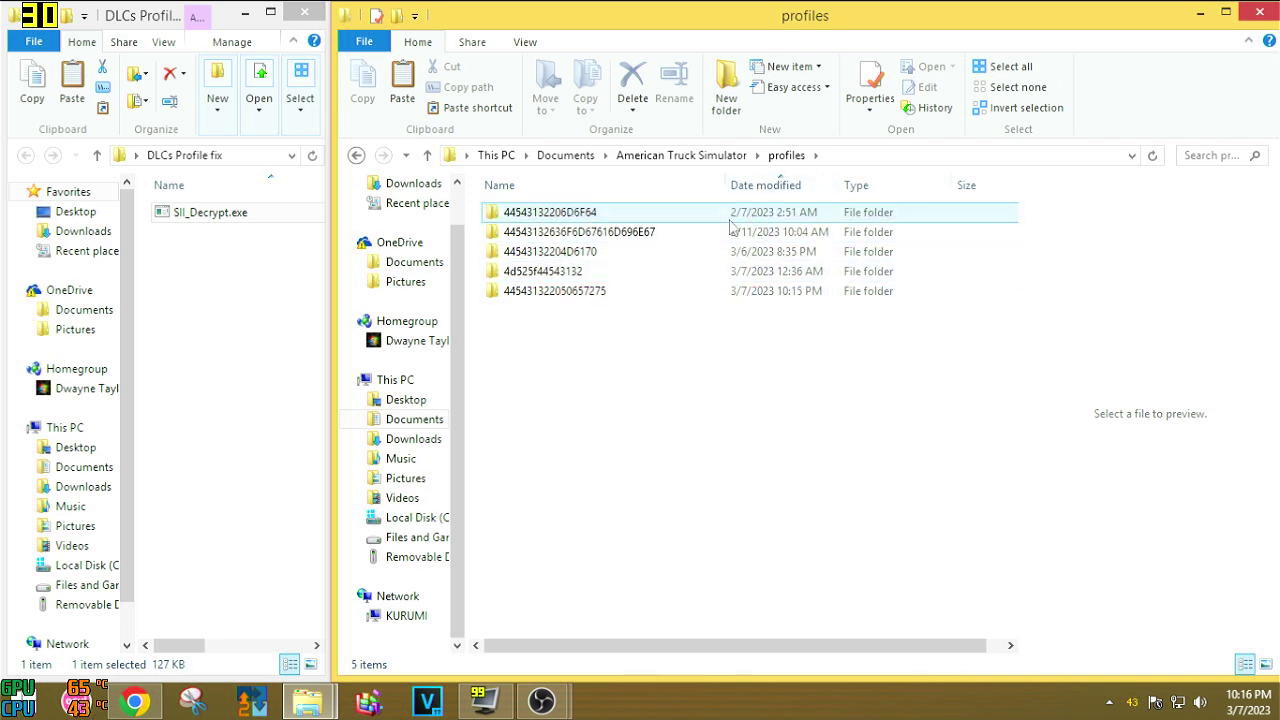
pyautogui.click(766, 188)
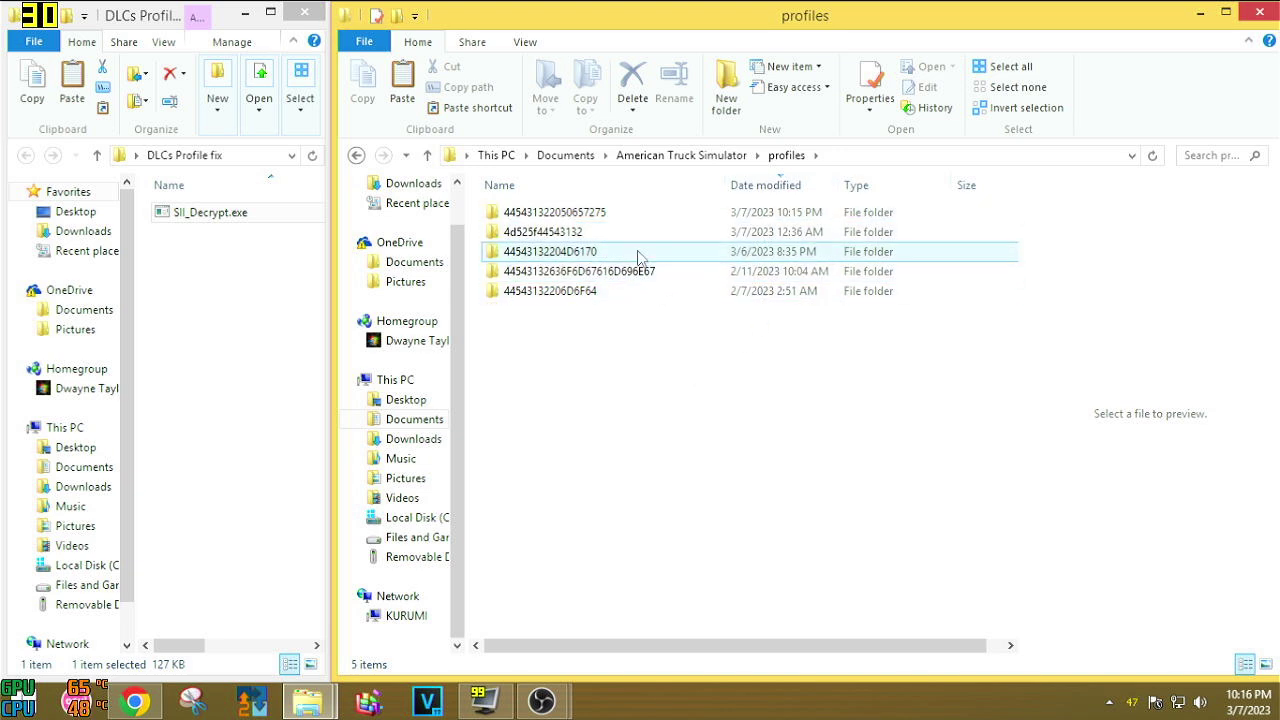
pyautogui.doubleClick(553, 214)
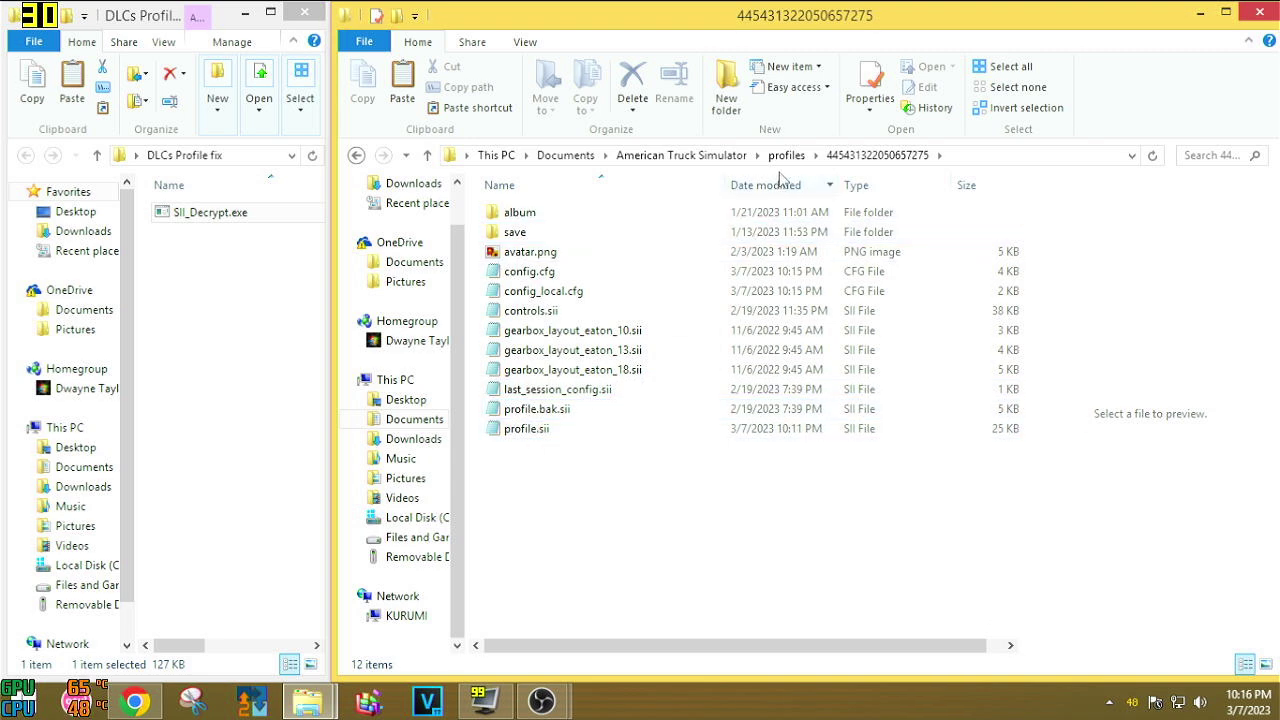
pyautogui.click(787, 156)
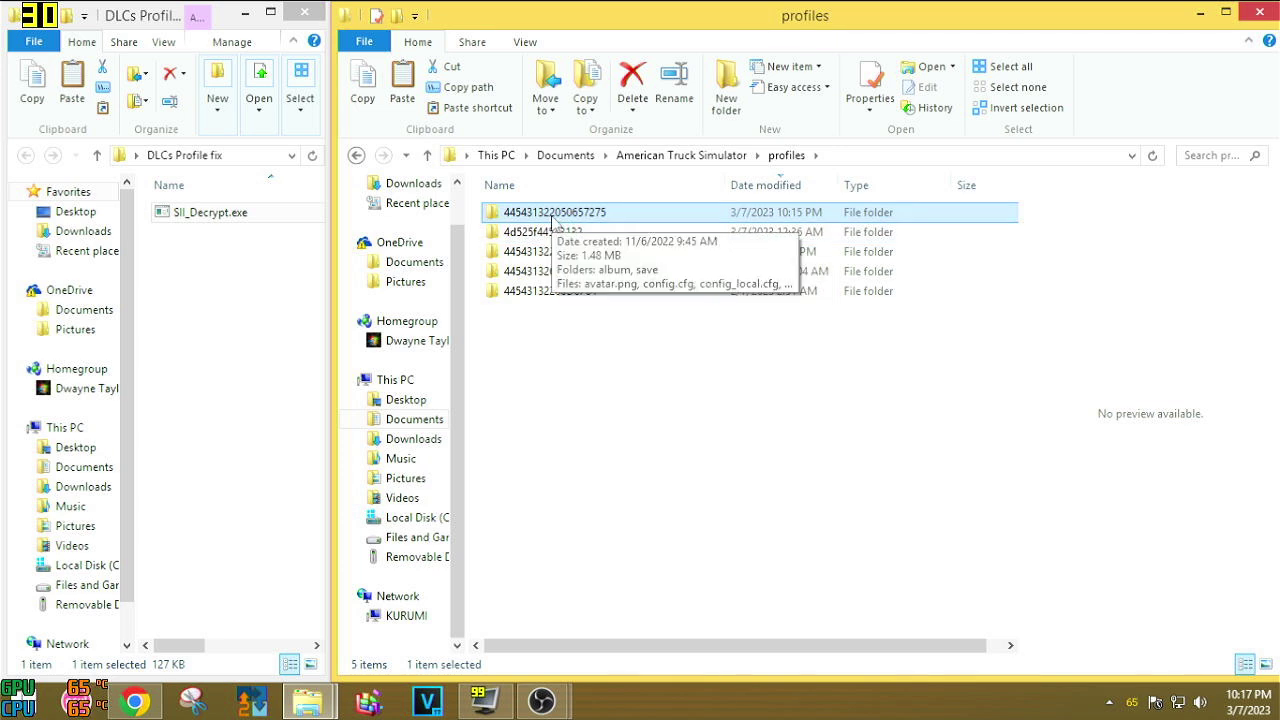
# Step: Copy SII_Decrypt.exe from the DLCs Profile fix folder into the most recently modified profile folder
pyautogui.click(194, 217)
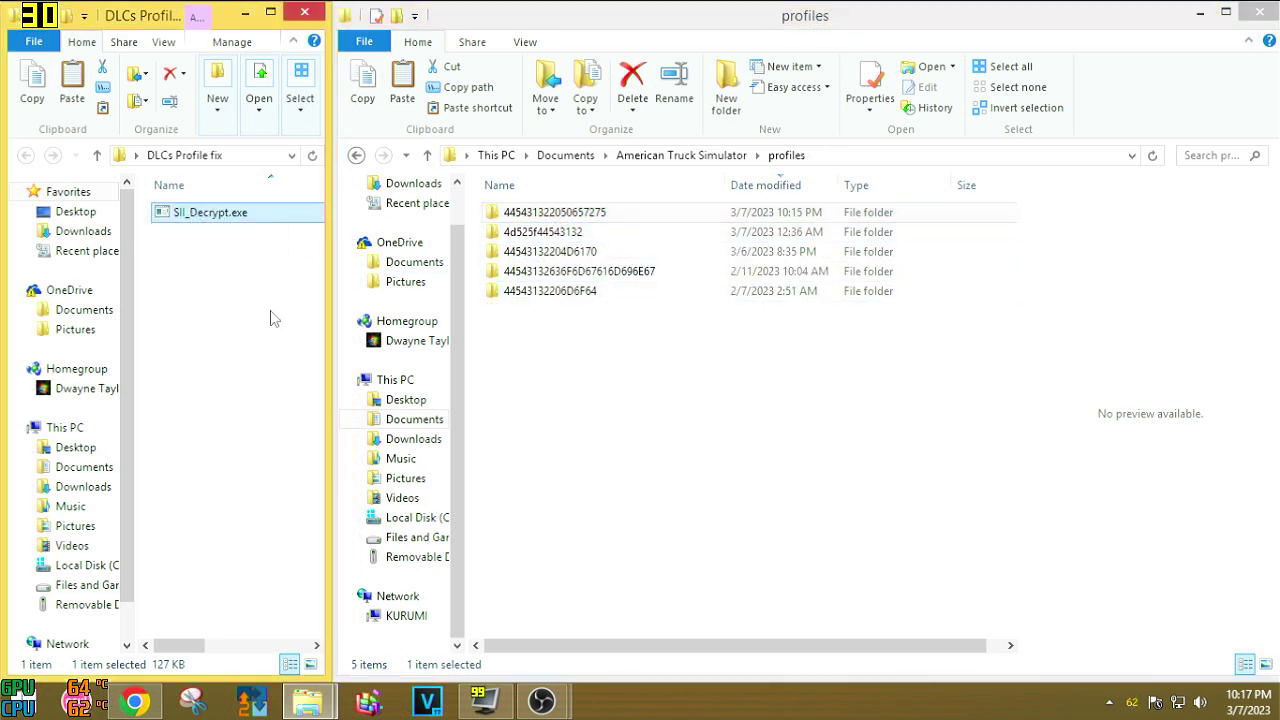
pyautogui.rightClick(188, 216)
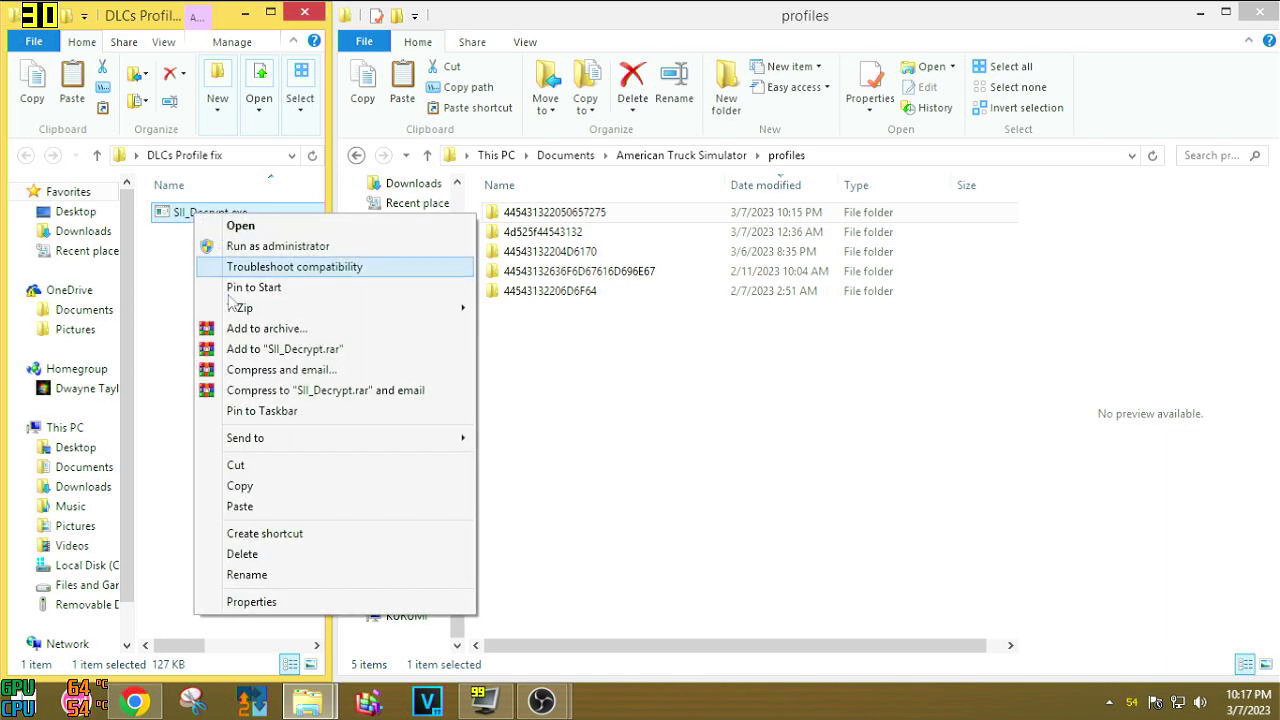
pyautogui.click(255, 487)
pyautogui.doubleClick(577, 212)
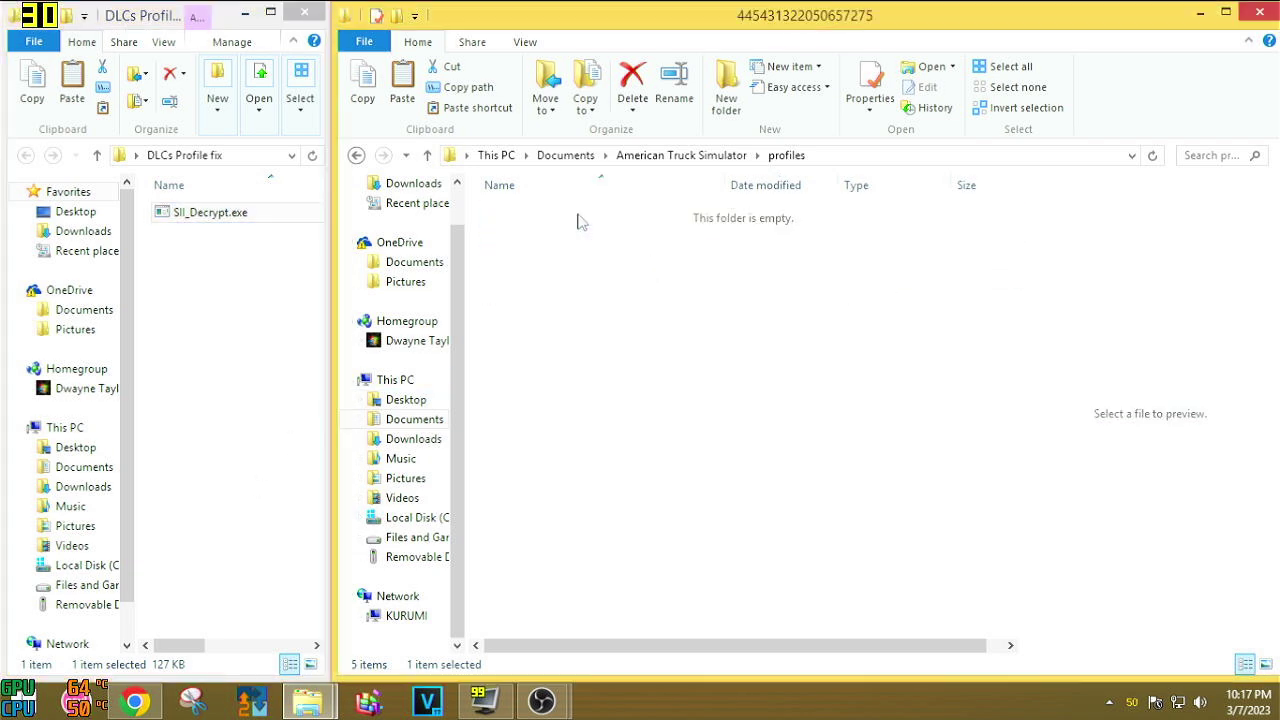
pyautogui.rightClick(534, 462)
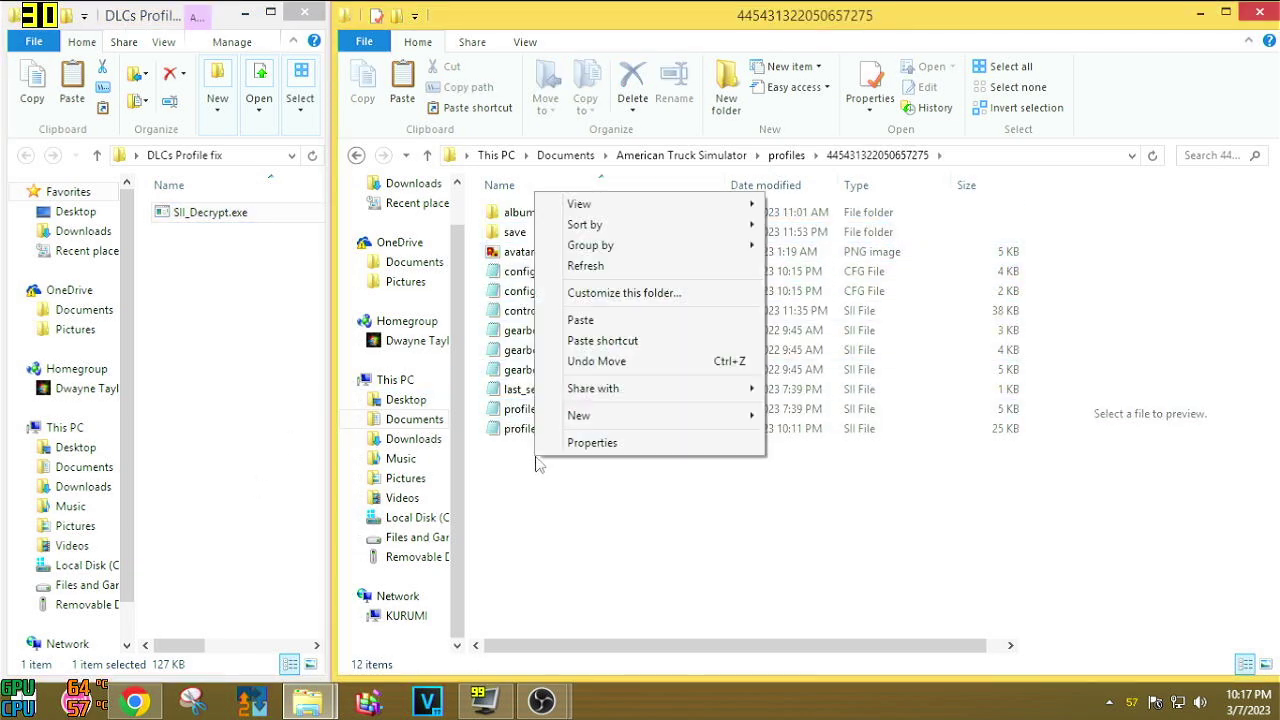
pyautogui.click(590, 322)
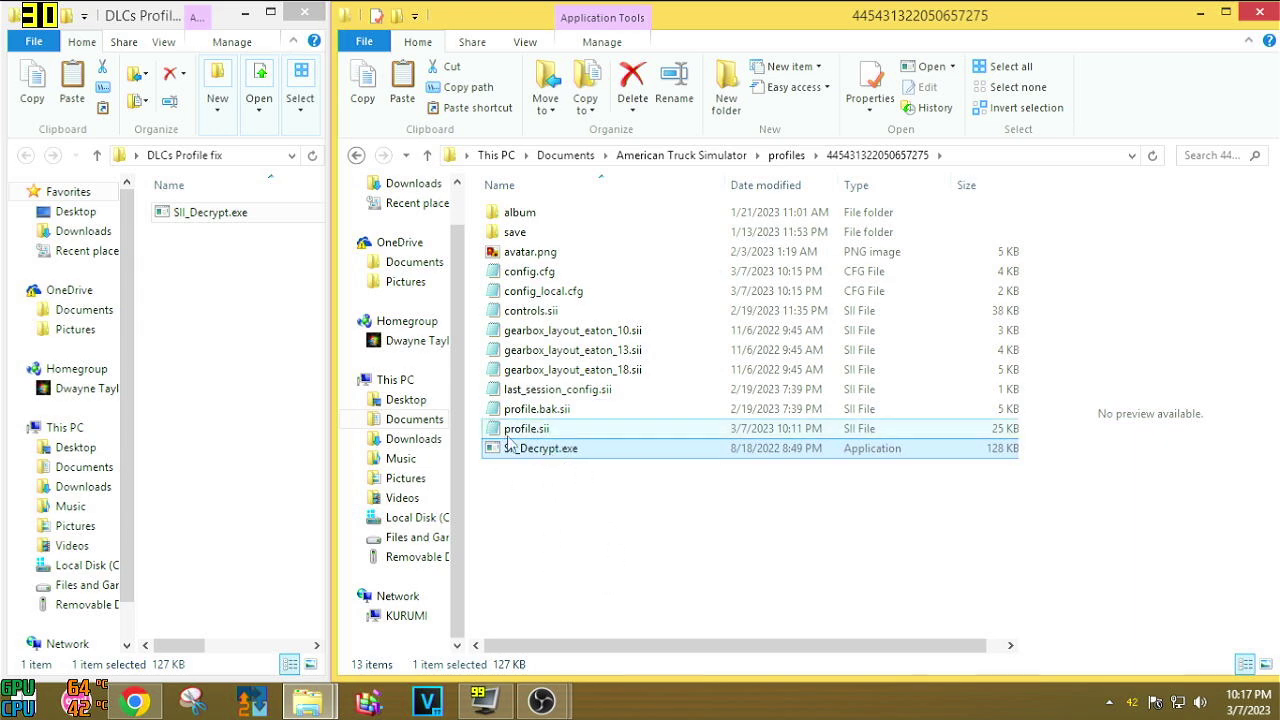
# Step: Decrypt profile.sii by passing it to SII_Decrypt.exe in the same profile folder
pyautogui.click(531, 430)
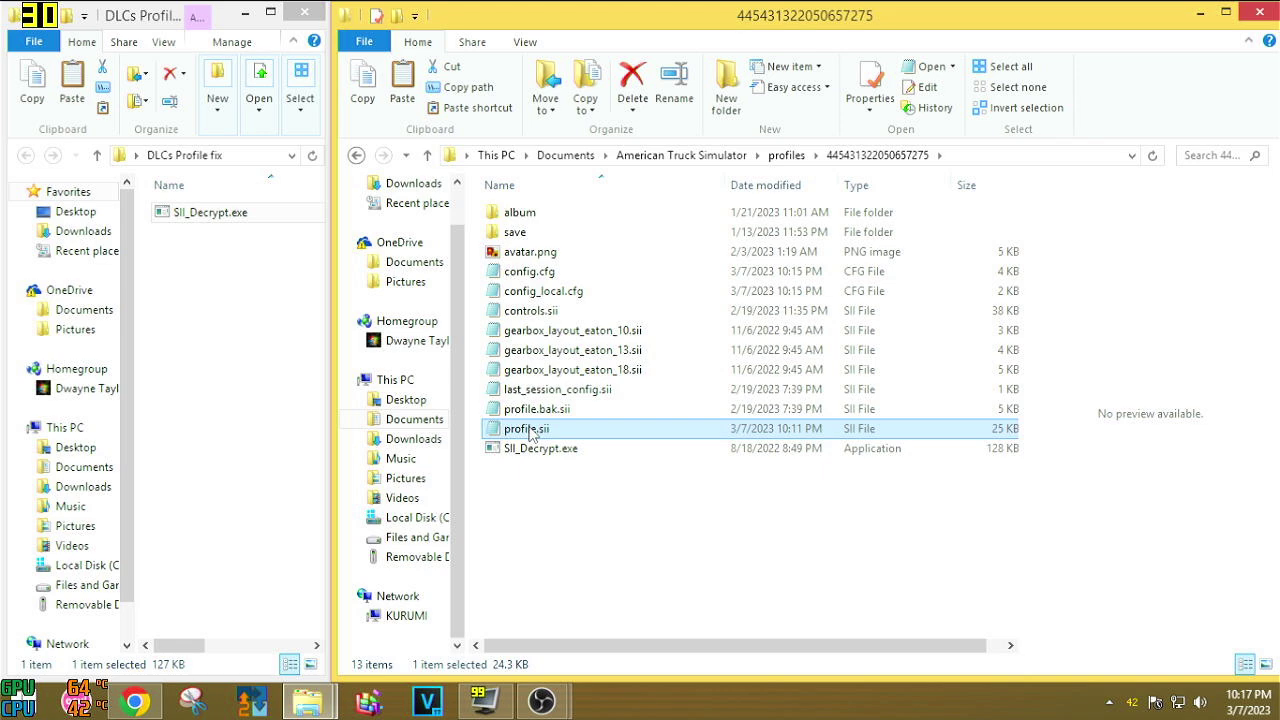
pyautogui.moveTo(531, 432); pyautogui.dragTo(538, 456)
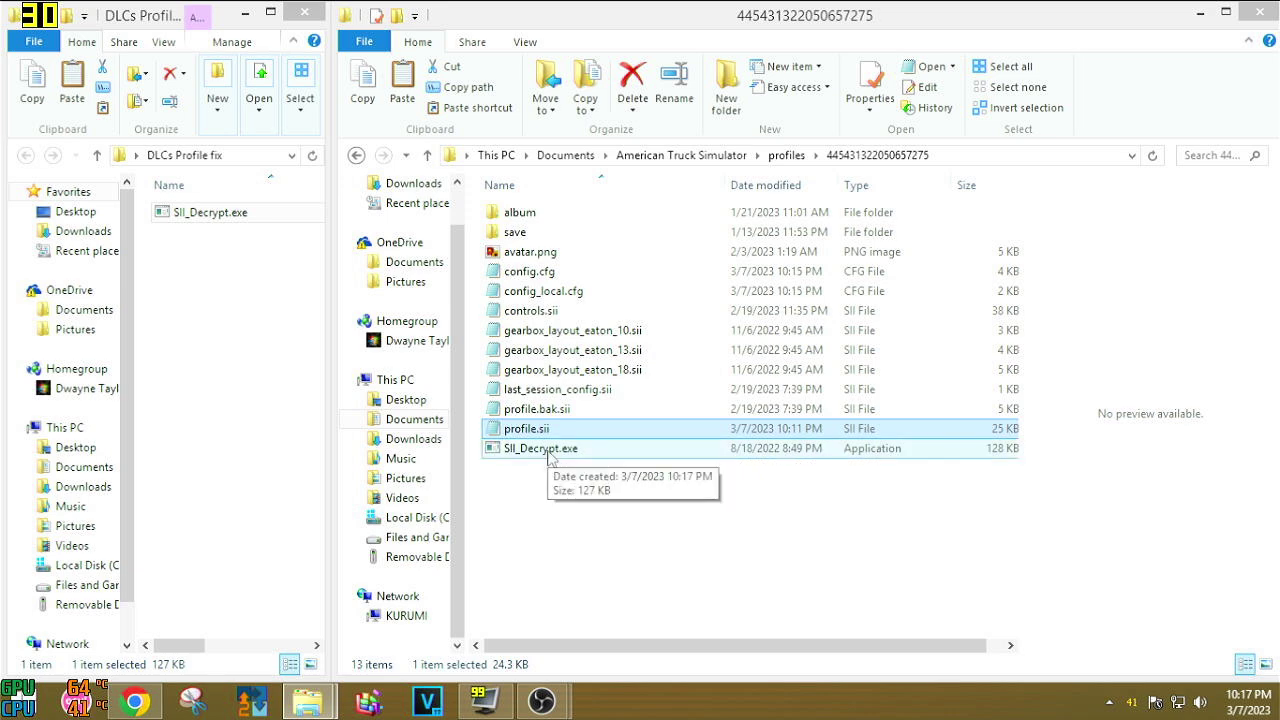
# Step: Open profile.sii to check that its contents are readable text, and close it again
pyautogui.doubleClick(524, 436)
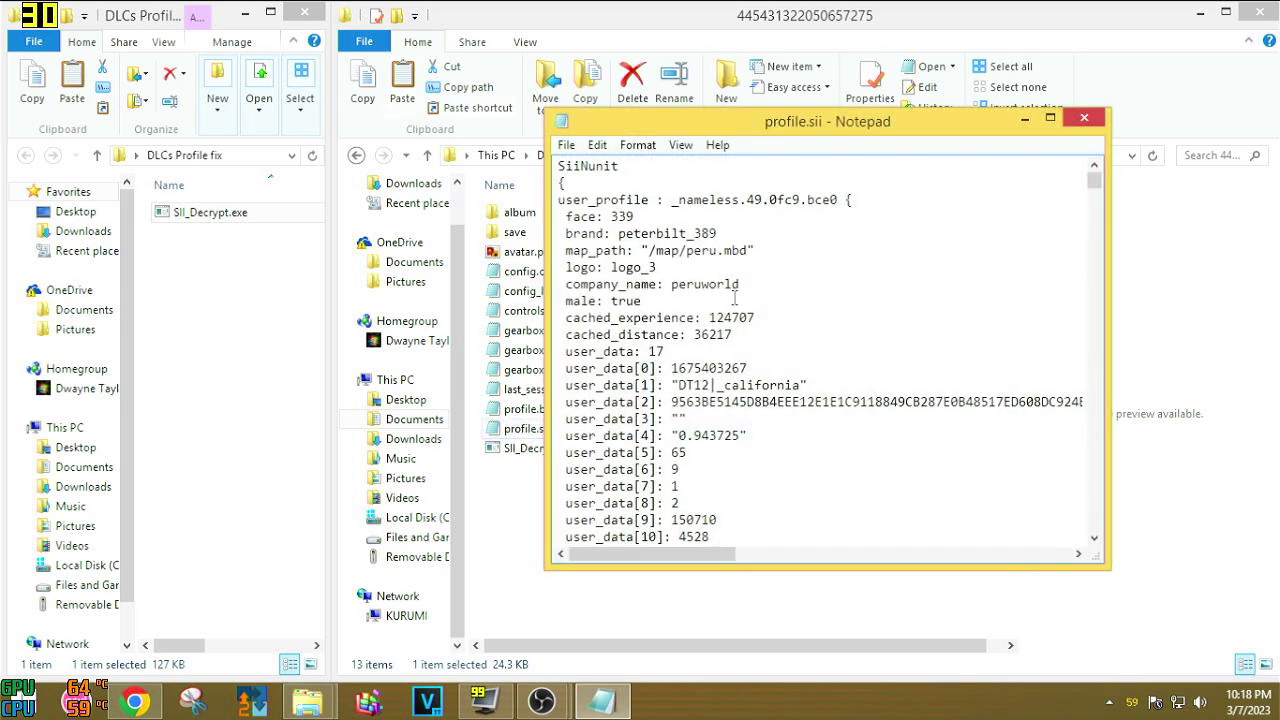
pyautogui.moveTo(790, 125); pyautogui.dragTo(542, 171)
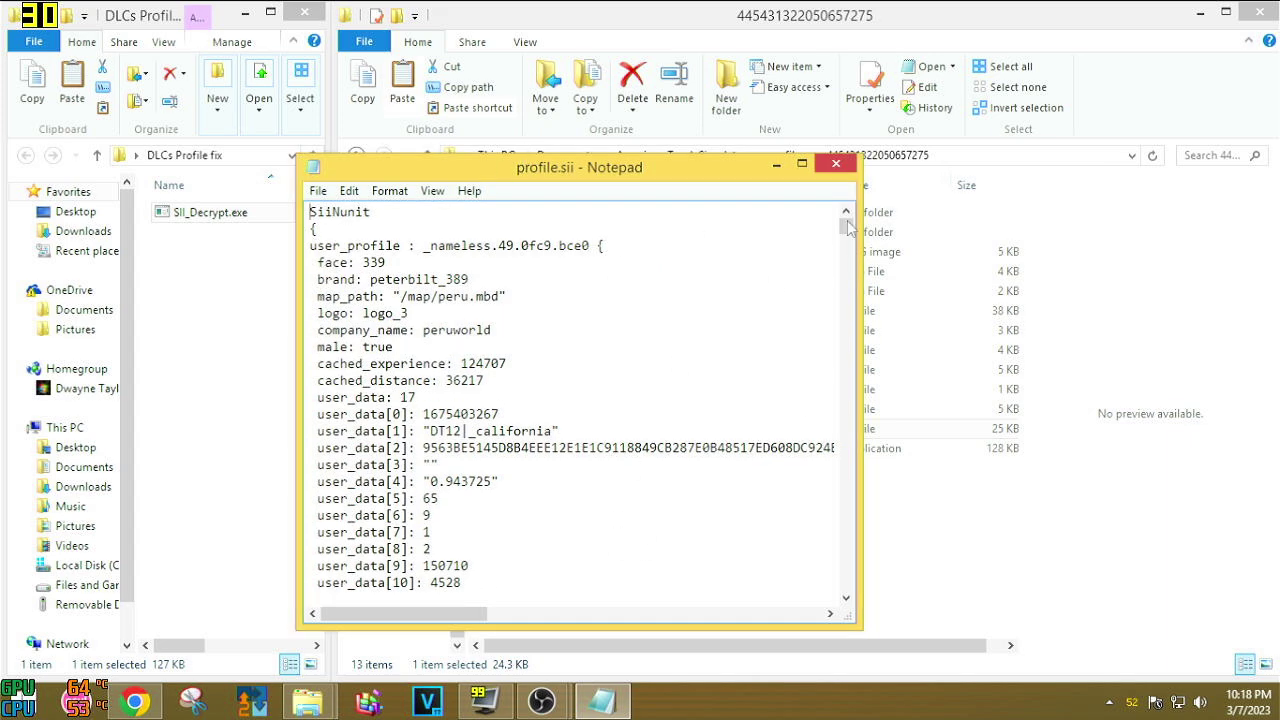
pyautogui.click(836, 164)
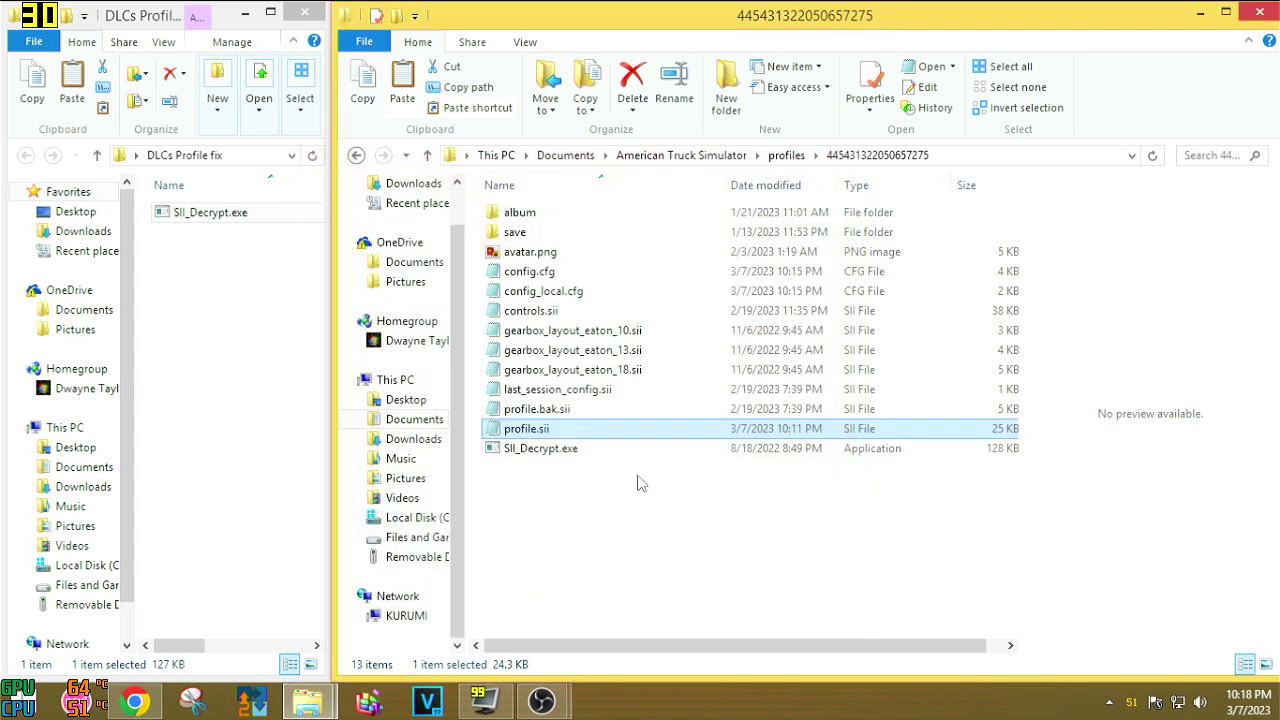
# Step: Open profile.sii using Open with, keeping Notepad as the app for all .sii files, and examine the map_path line
pyautogui.rightClick(524, 436)
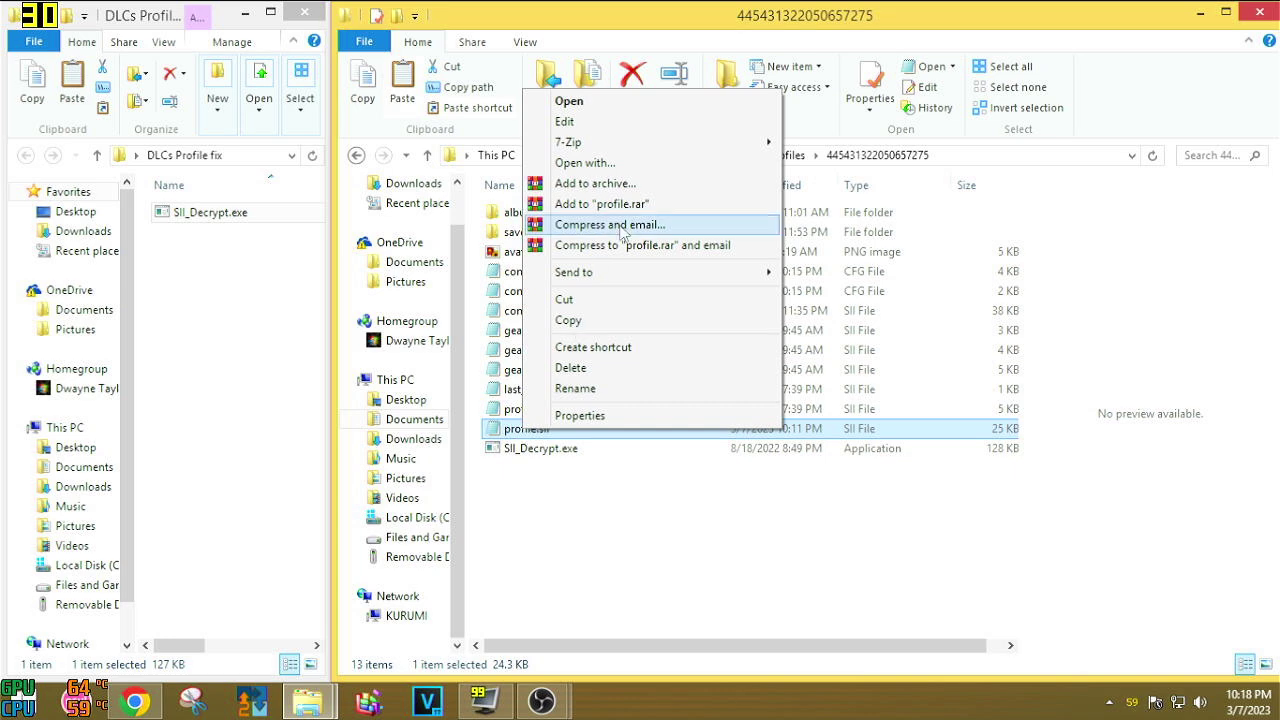
pyautogui.press('Return')
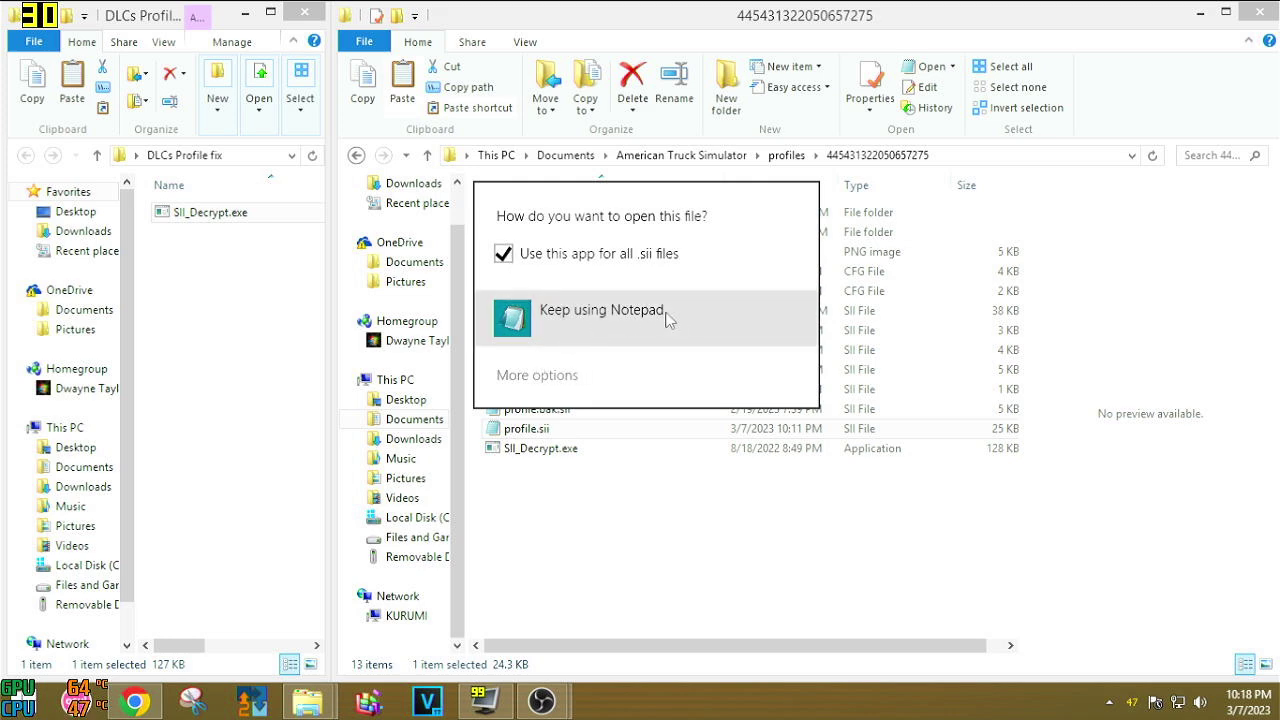
pyautogui.click(534, 378)
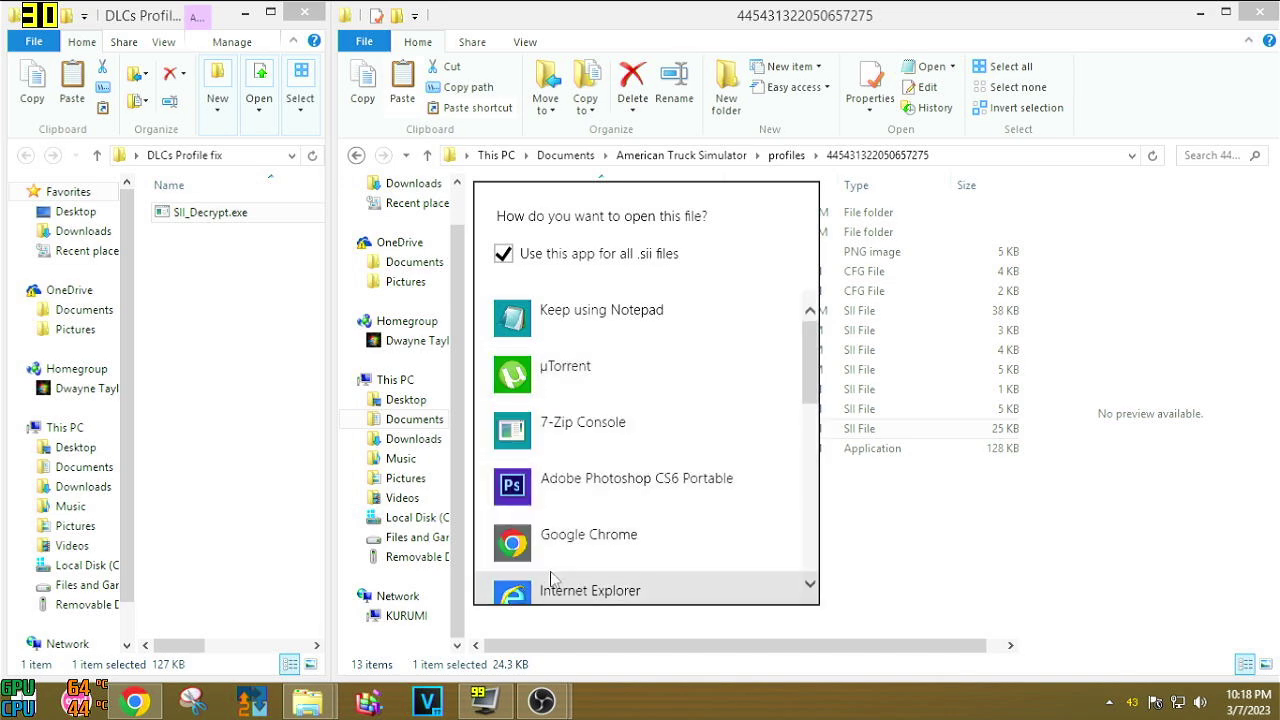
pyautogui.scroll(-3, 812, 440)
pyautogui.moveTo(810, 440); pyautogui.dragTo(811, 336)
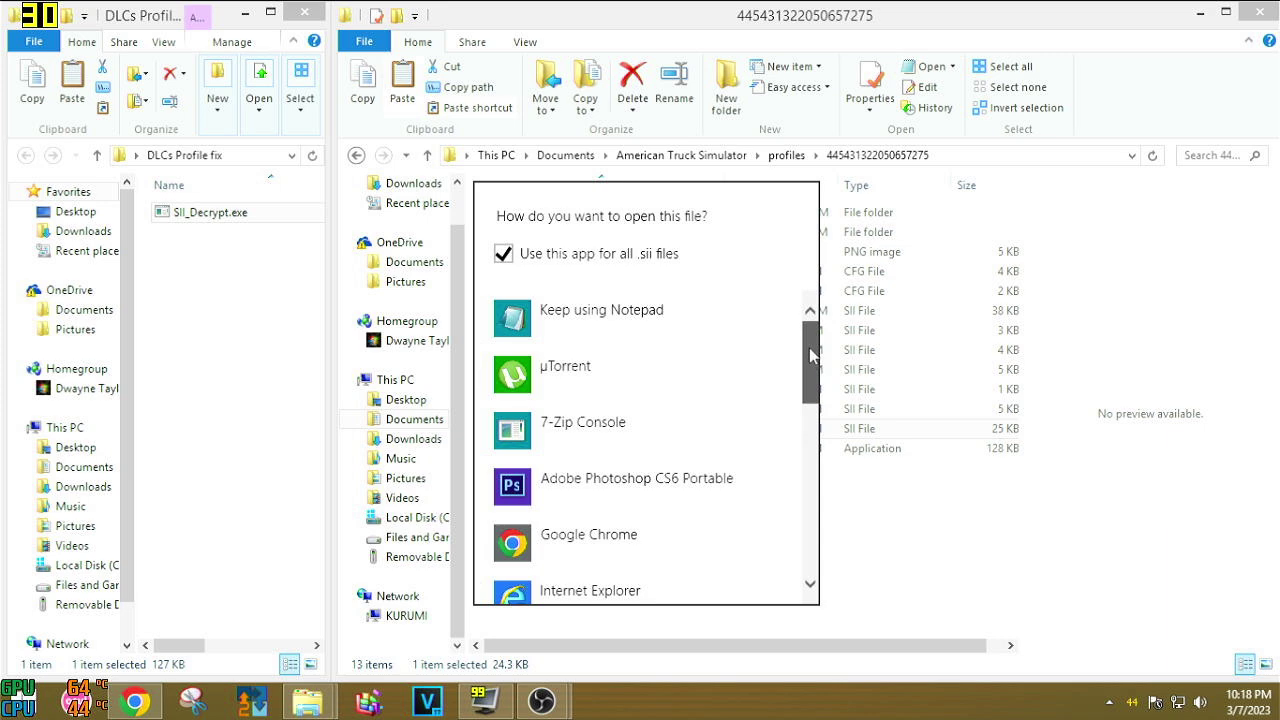
pyautogui.click(635, 319)
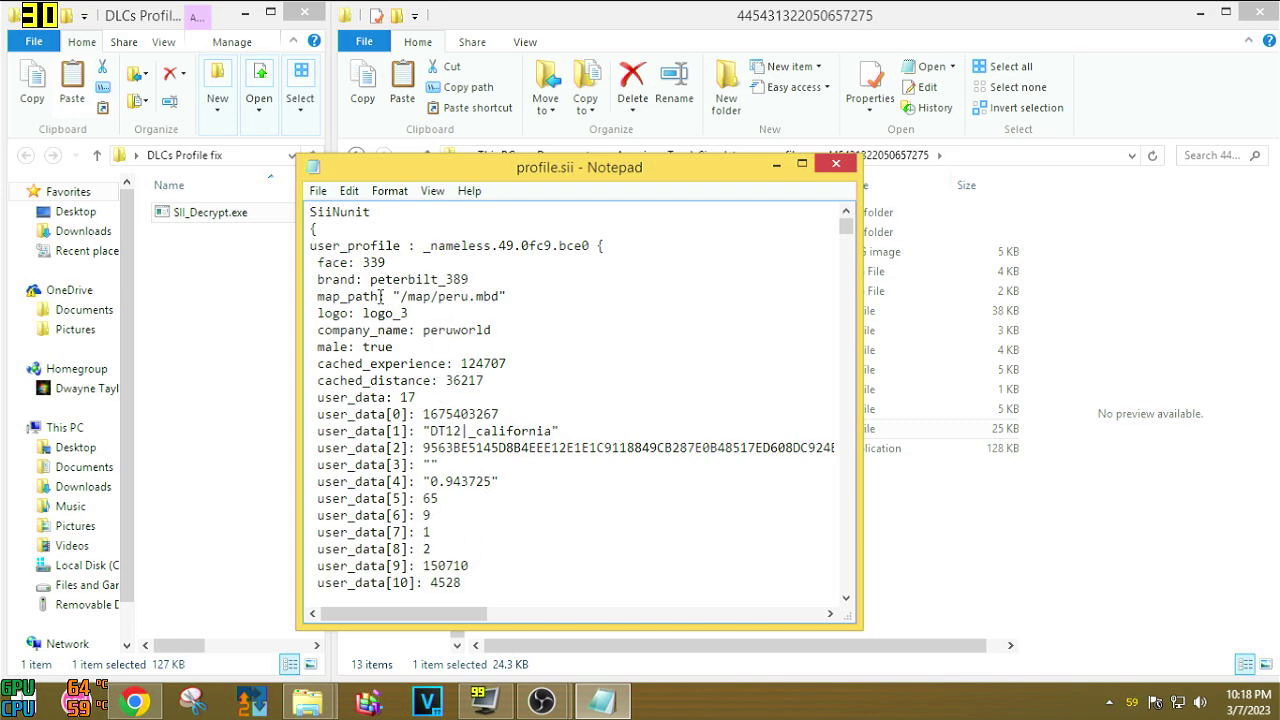
pyautogui.moveTo(320, 296); pyautogui.dragTo(508, 296)
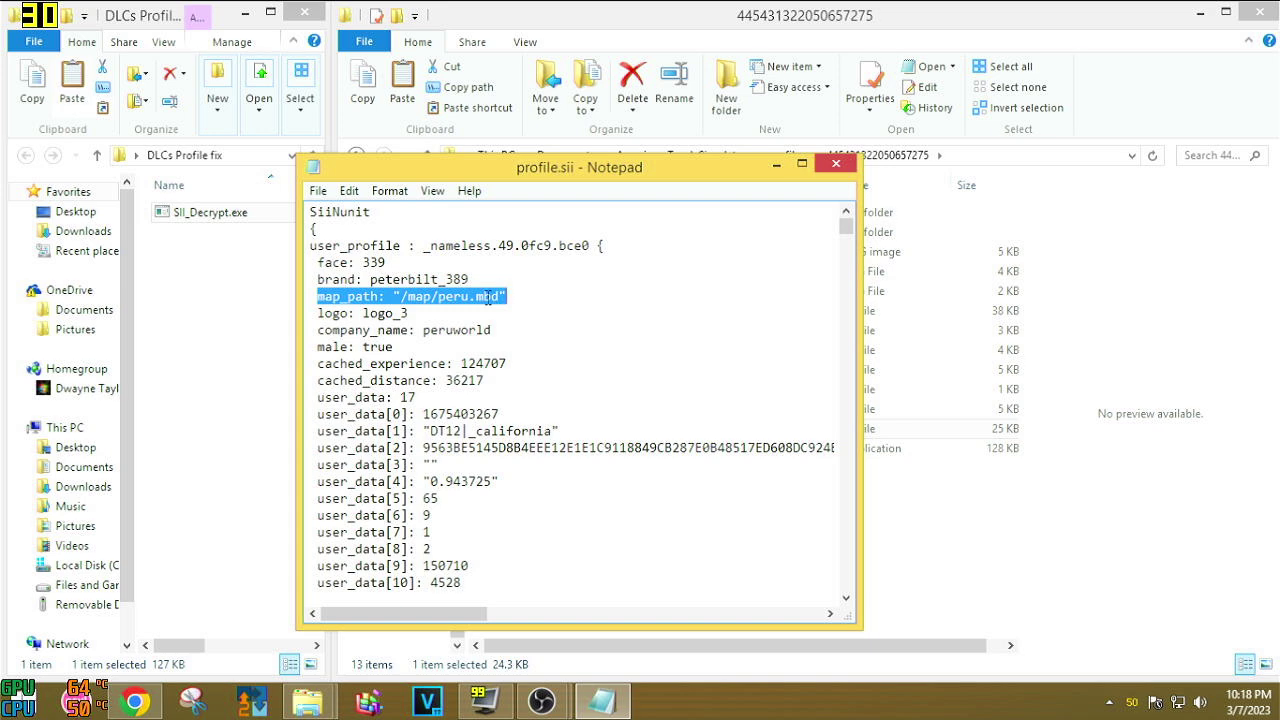
pyautogui.click(488, 297)
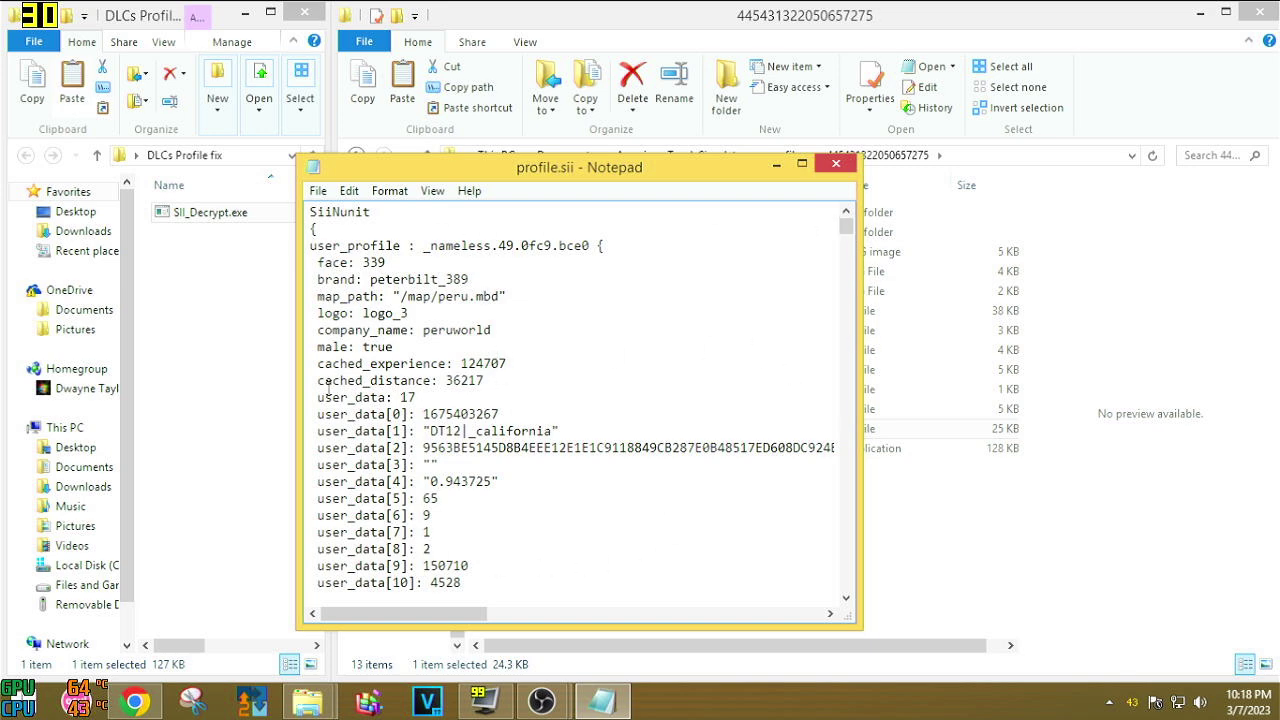
# Step: Examine the profile_name line near the end of profile.sii to confirm which profile it belongs to, and close the file
pyautogui.moveTo(846, 228); pyautogui.dragTo(848, 578)
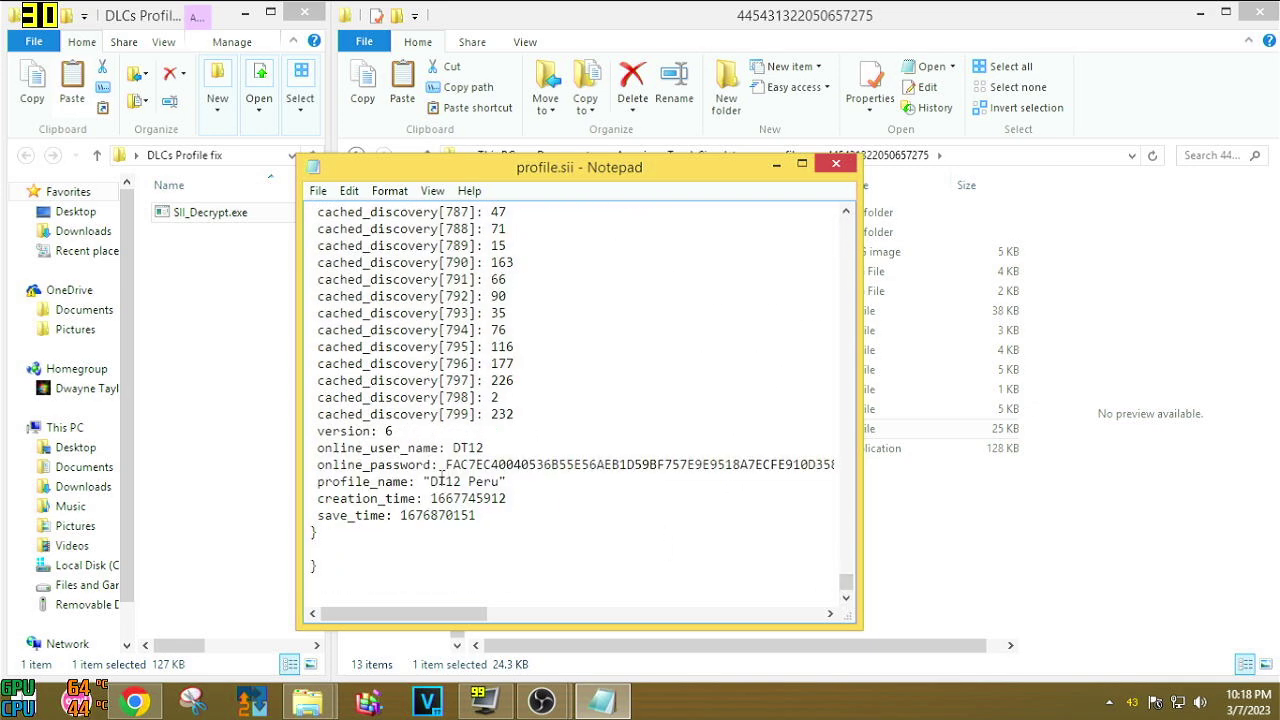
pyautogui.moveTo(316, 482); pyautogui.dragTo(513, 484)
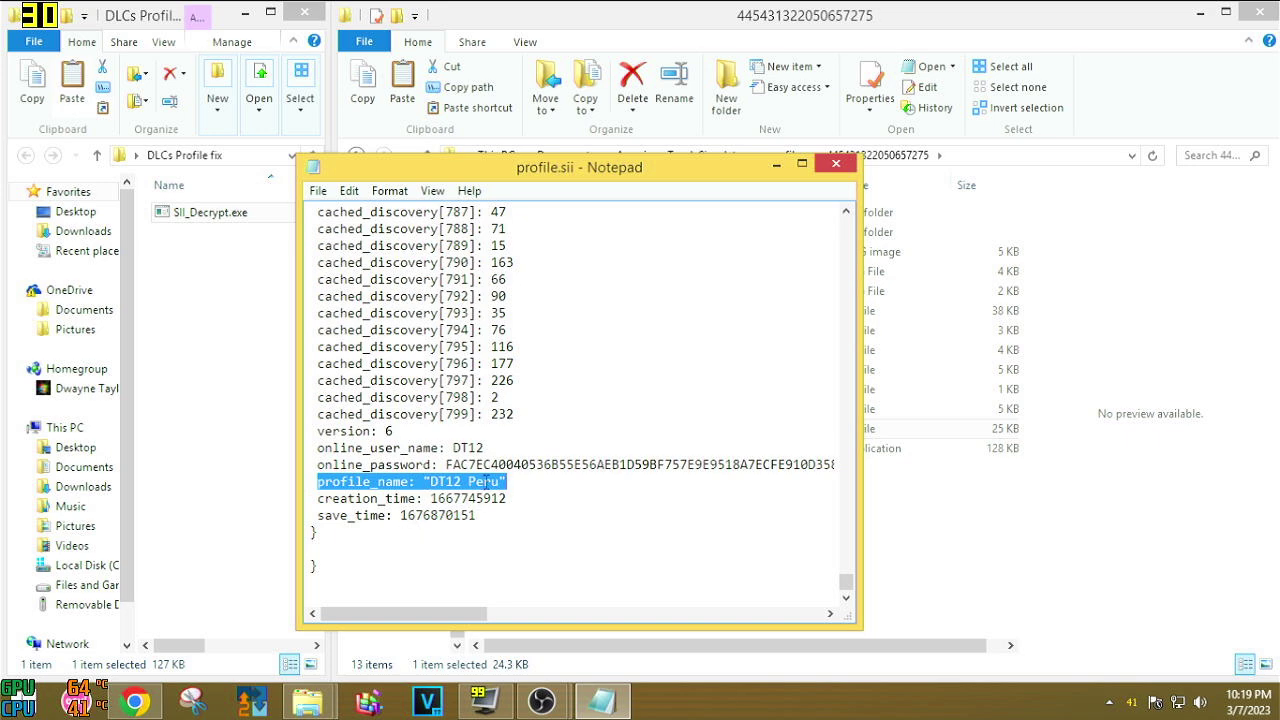
pyautogui.click(836, 164)
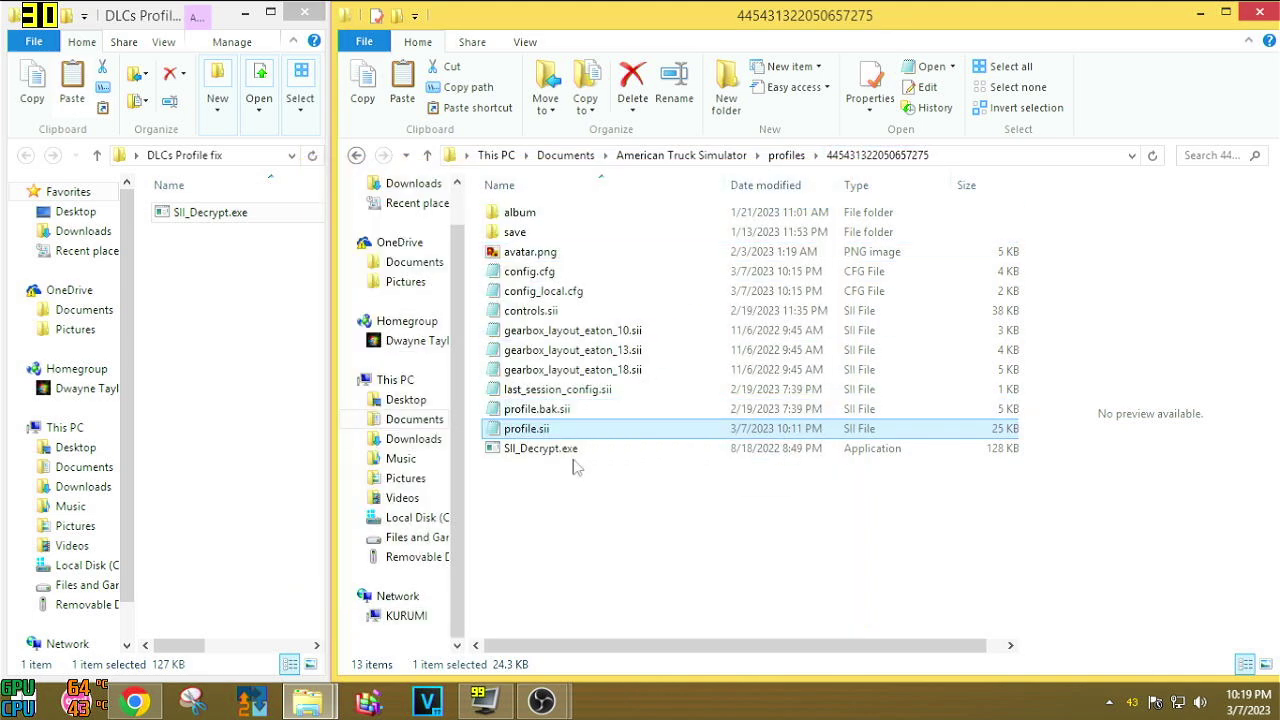
# Step: Move SII_Decrypt.exe from the profile folder into the autosave folder inside its save folder
pyautogui.rightClick(536, 452)
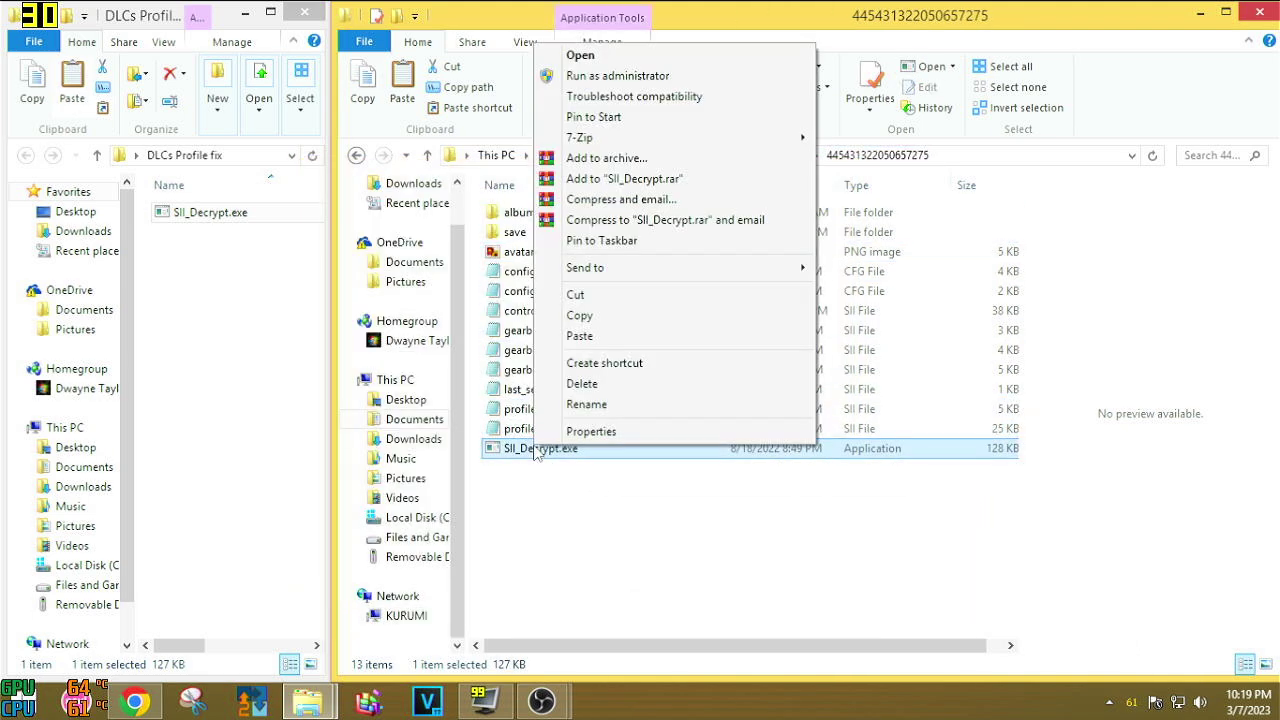
pyautogui.click(516, 450)
pyautogui.rightClick(516, 452)
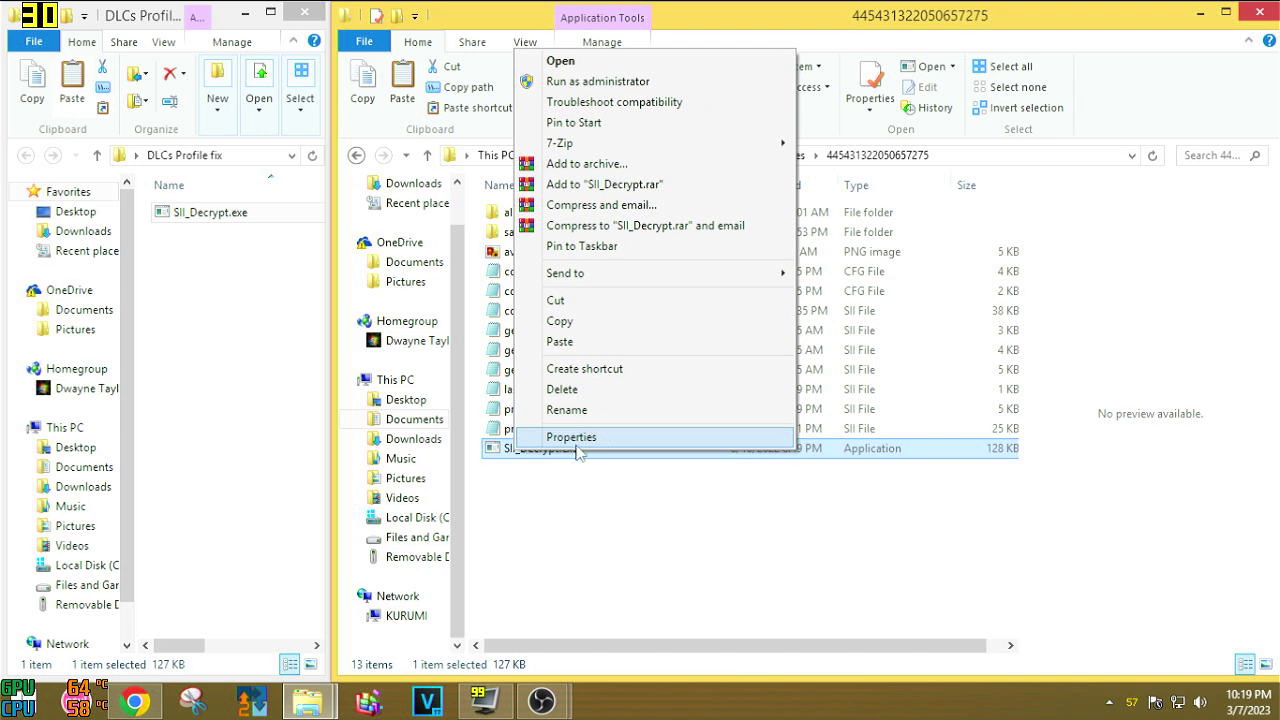
pyautogui.click(557, 301)
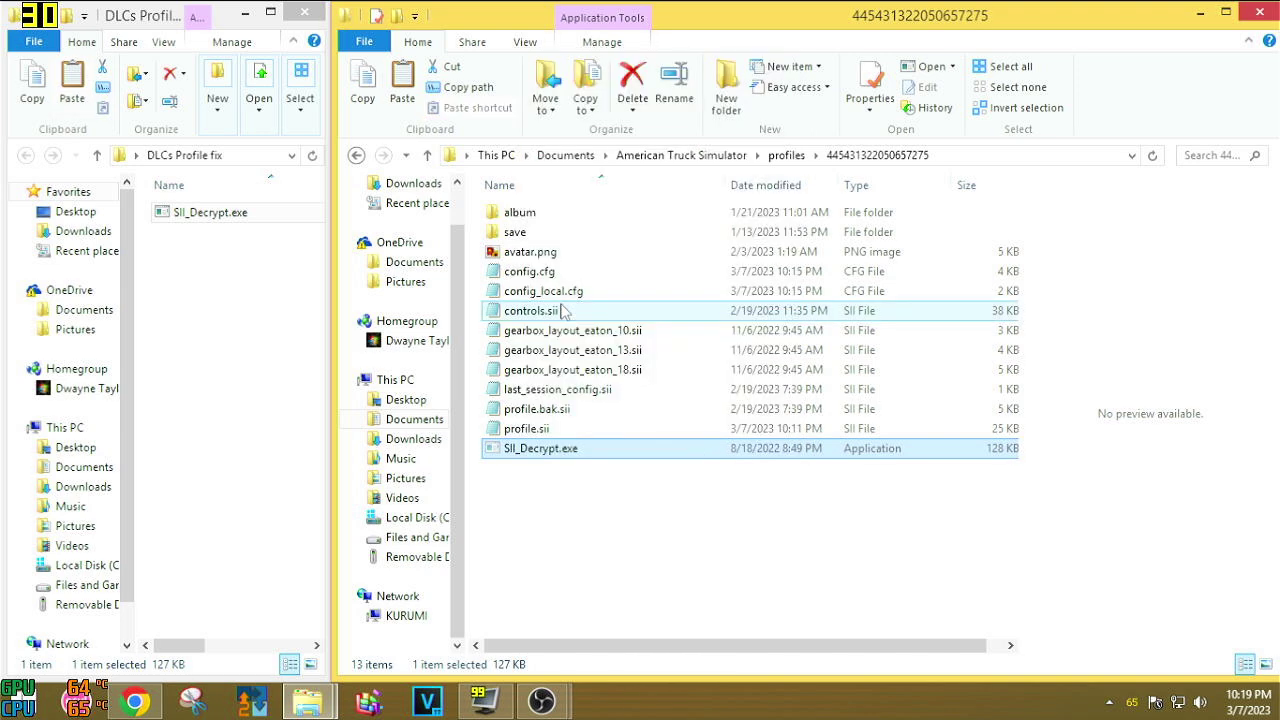
pyautogui.doubleClick(515, 234)
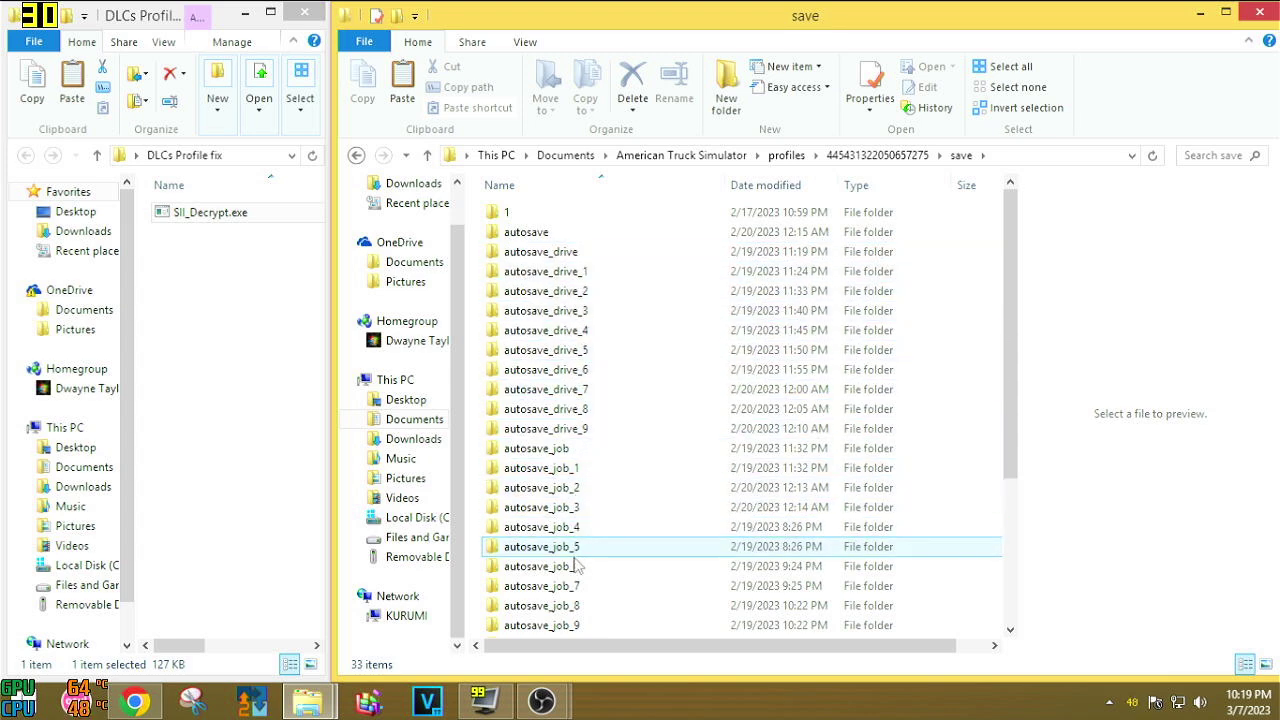
pyautogui.doubleClick(535, 234)
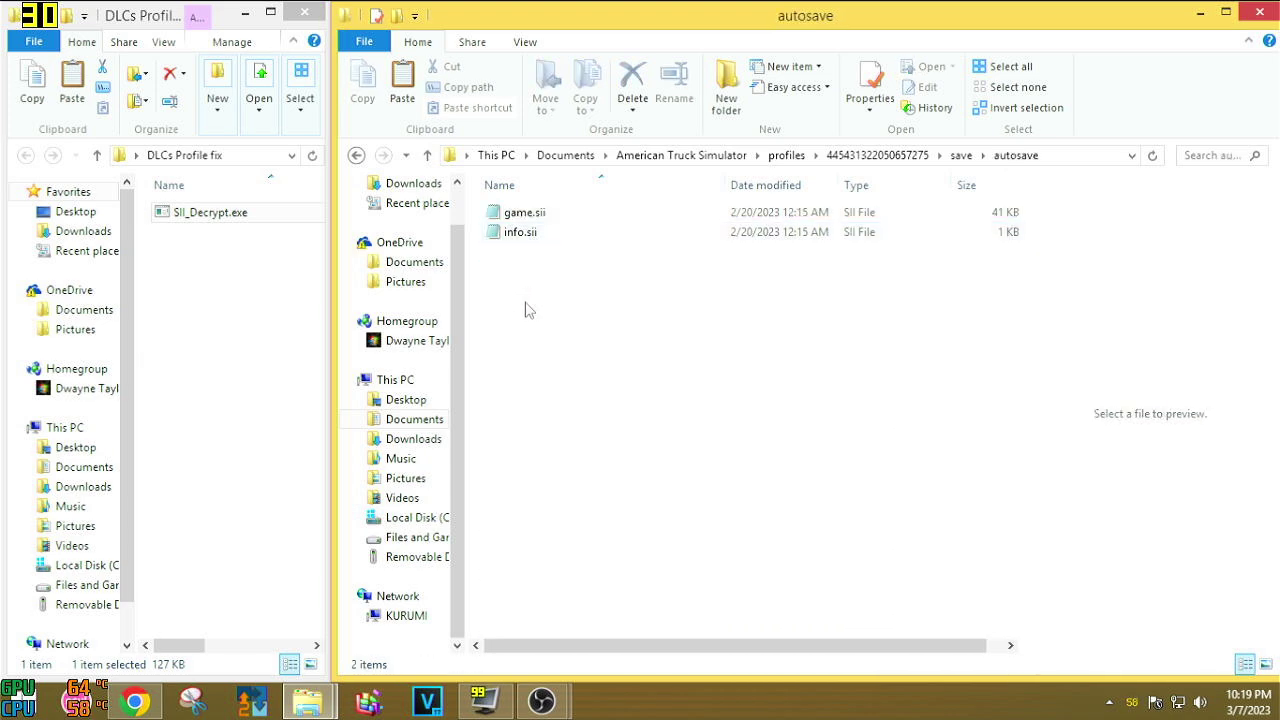
pyautogui.rightClick(506, 267)
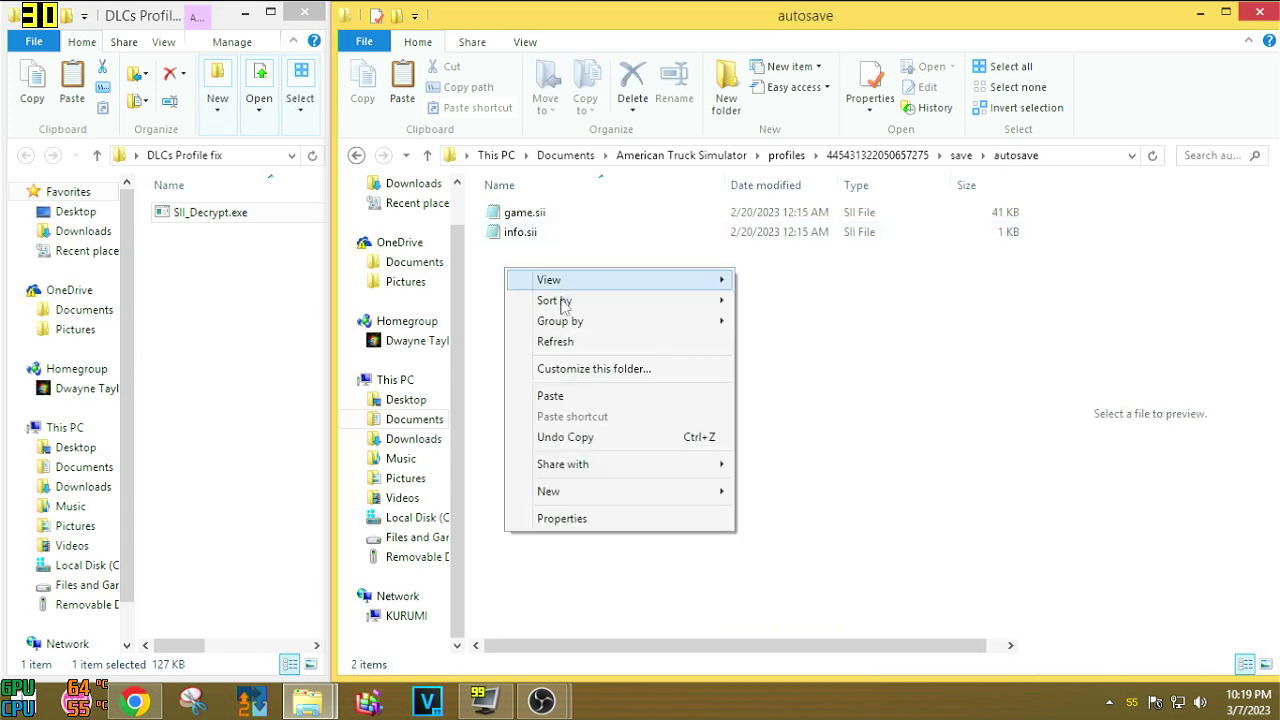
pyautogui.click(550, 396)
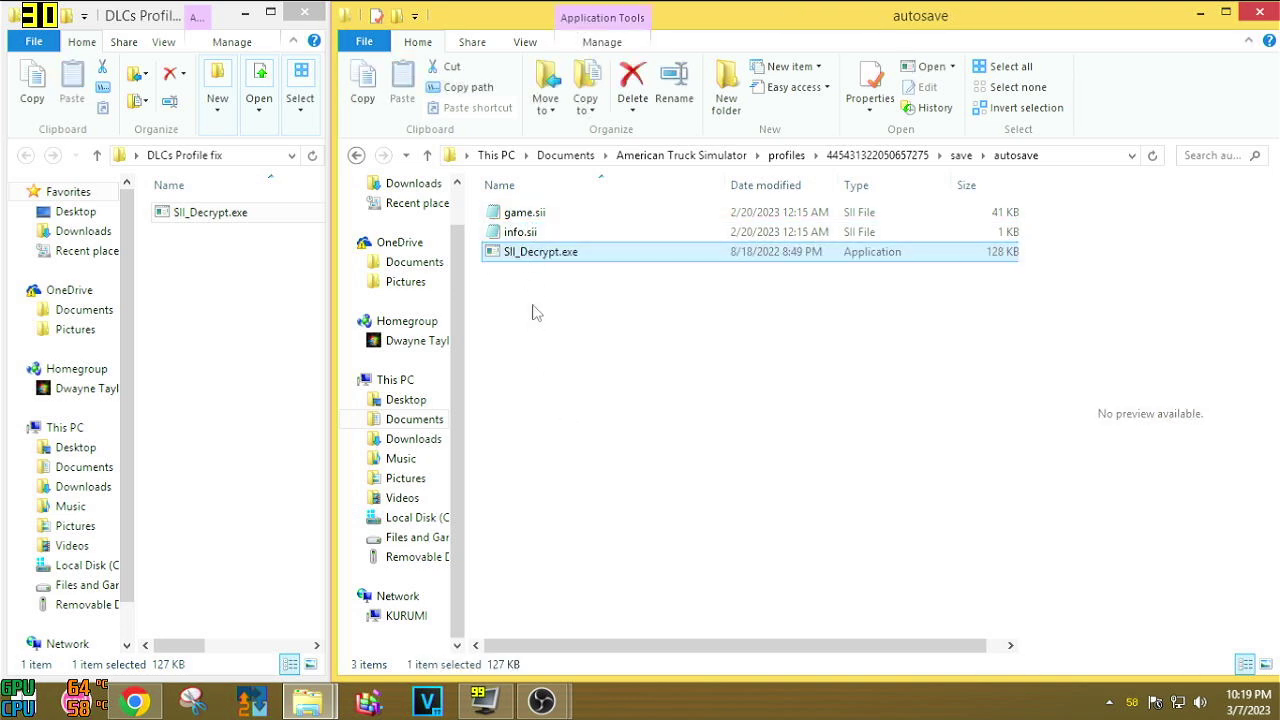
# Step: Decrypt the autosave's info.sii by passing it to SII_Decrypt.exe, and open the decrypted file
pyautogui.click(518, 235)
pyautogui.moveTo(518, 235); pyautogui.dragTo(517, 255)
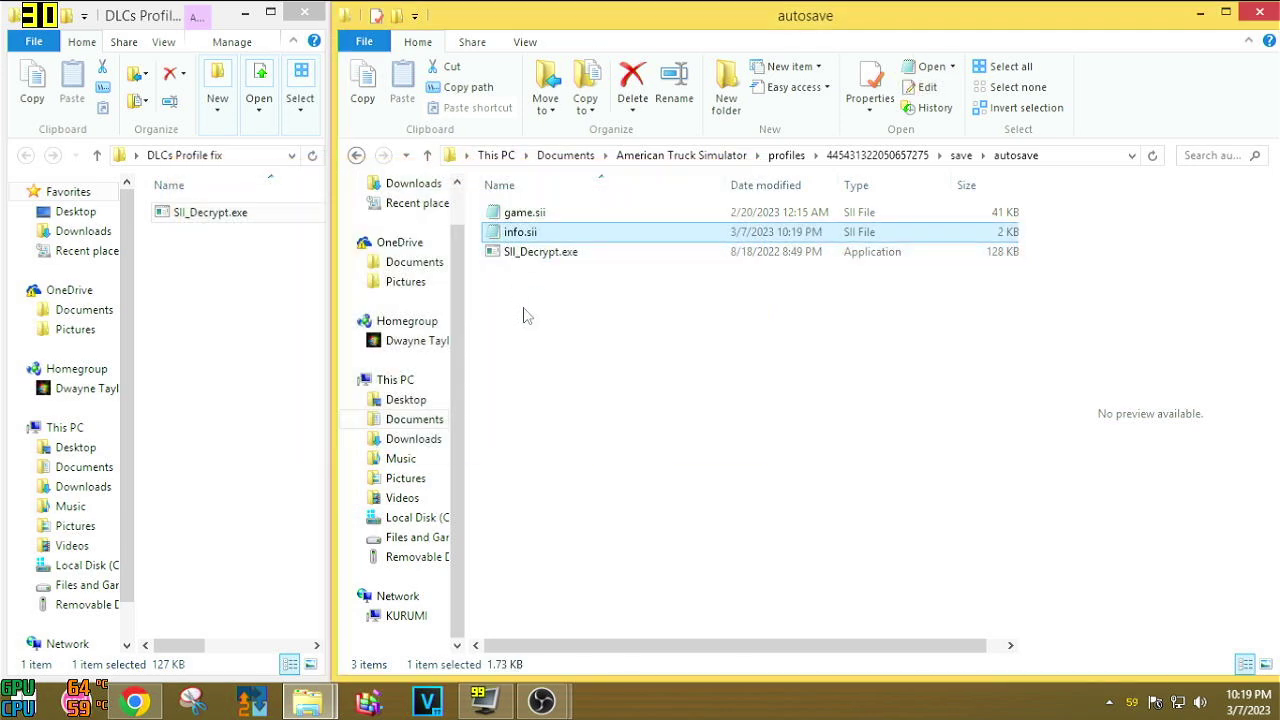
pyautogui.doubleClick(517, 233)
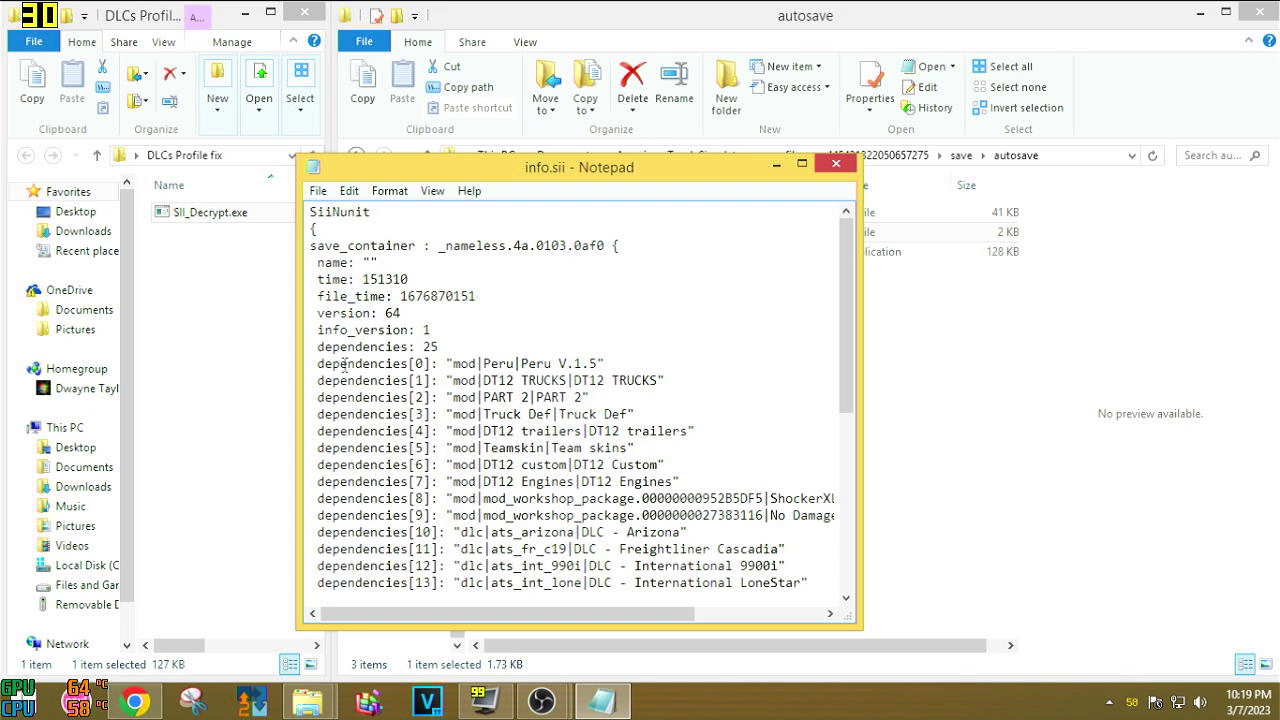
# Step: Delete the dlc entries dependencies[10] through dependencies[24] from info.sii and remove the blank line left behind, keeping the mod entries
pyautogui.click(409, 362)
pyautogui.scroll(-2, 443, 379)
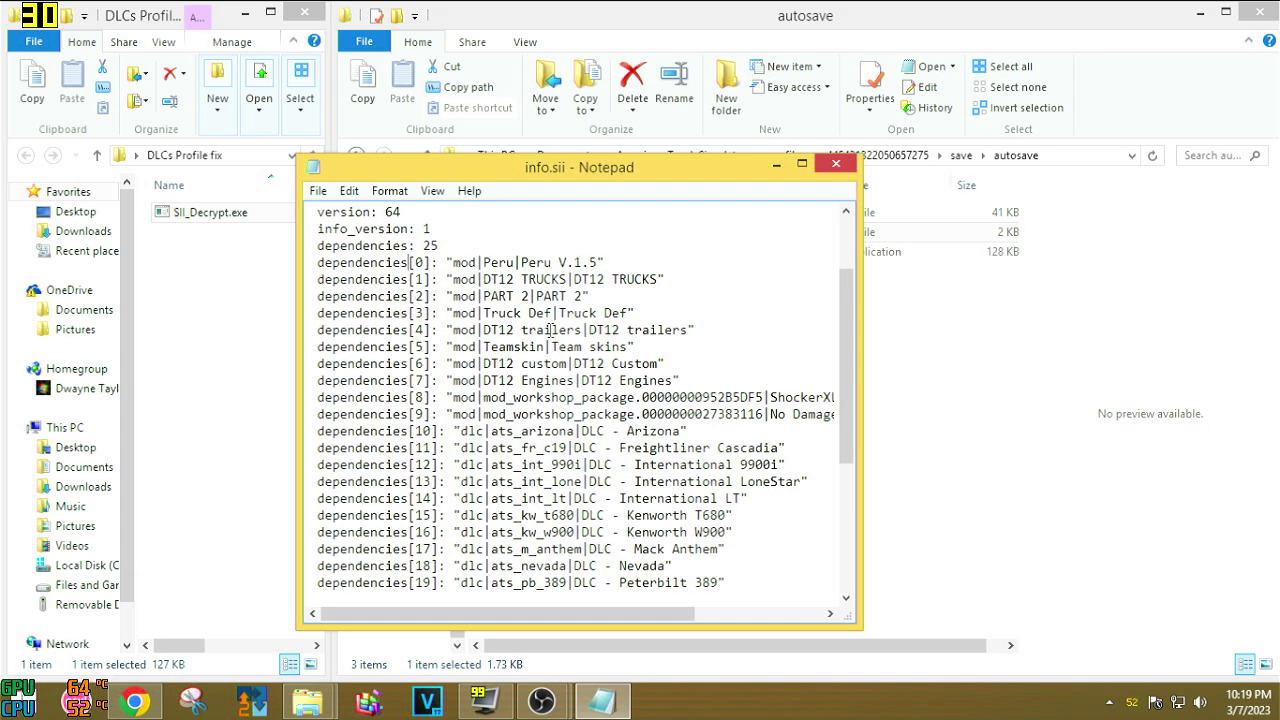
pyautogui.scroll(-1, 456, 437)
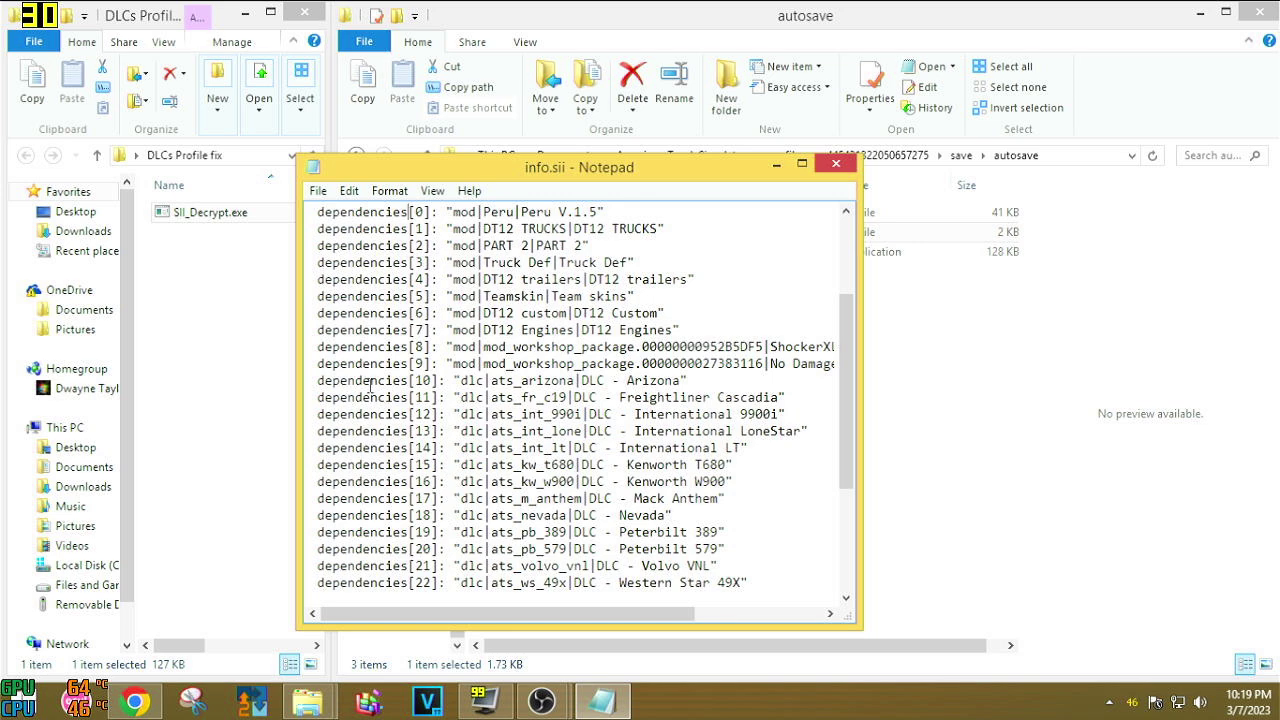
pyautogui.scroll(-2, 487, 466)
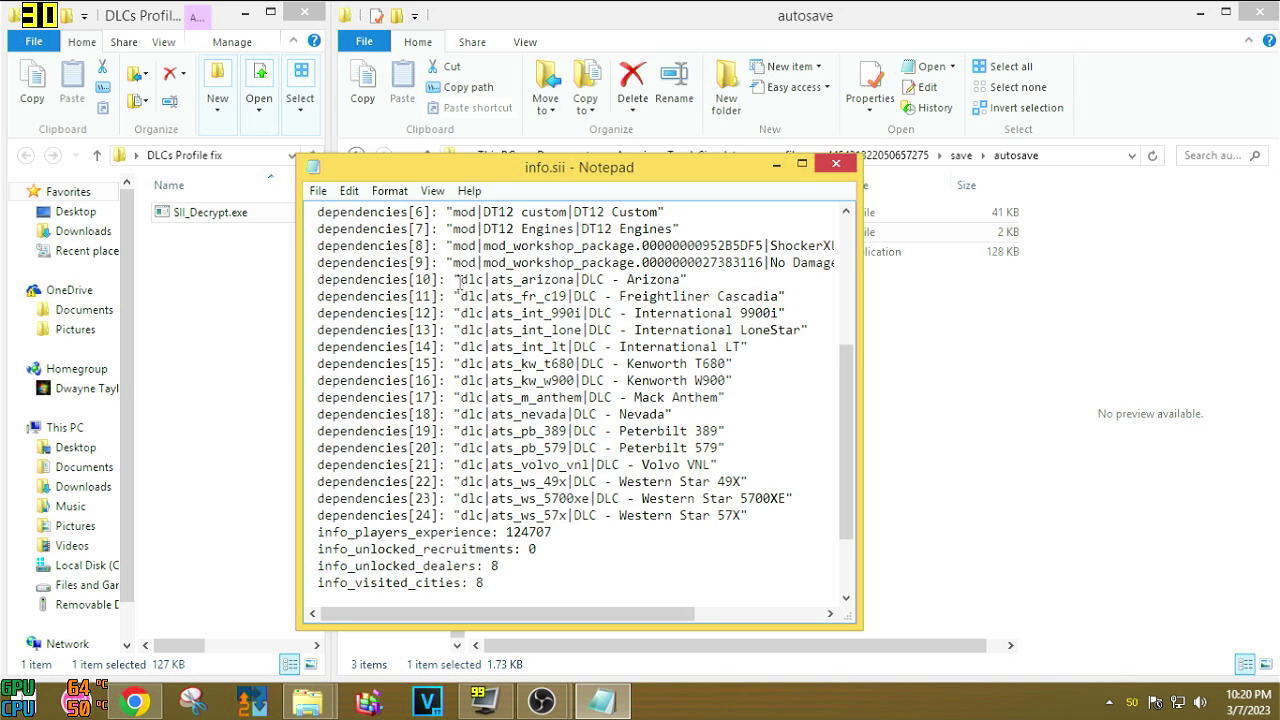
pyautogui.moveTo(318, 285); pyautogui.dragTo(760, 522)
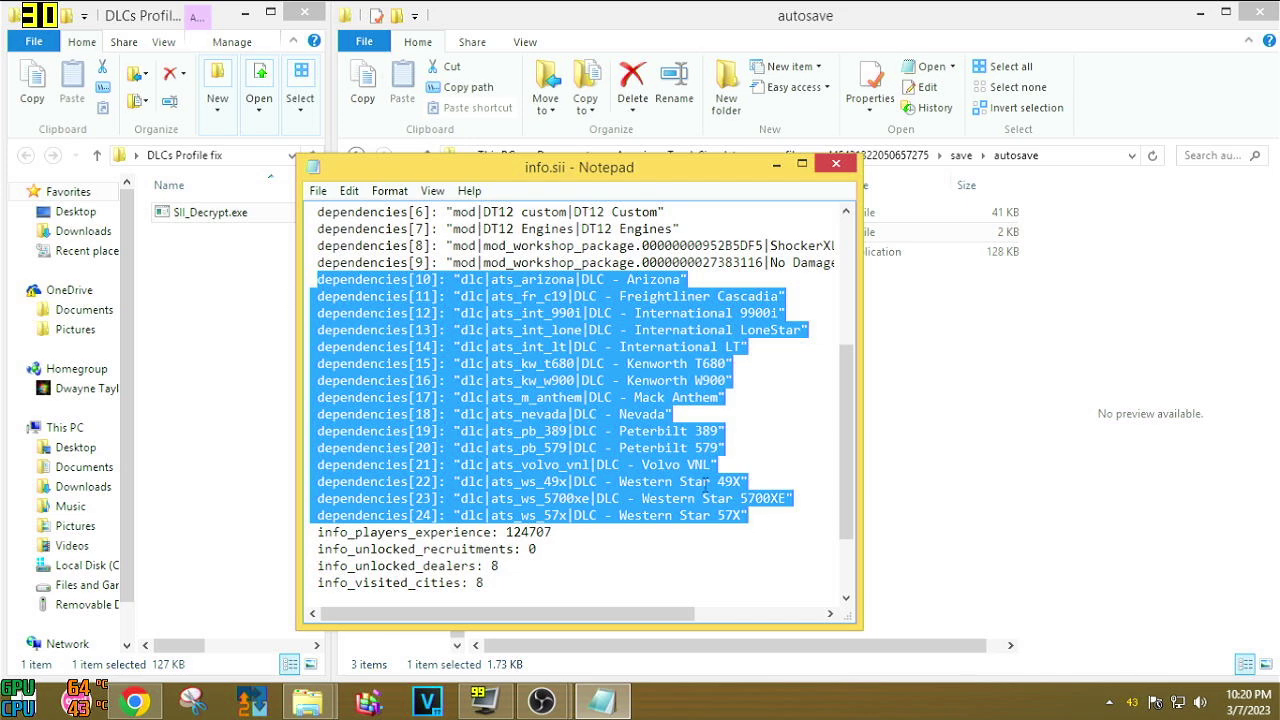
pyautogui.click(756, 524)
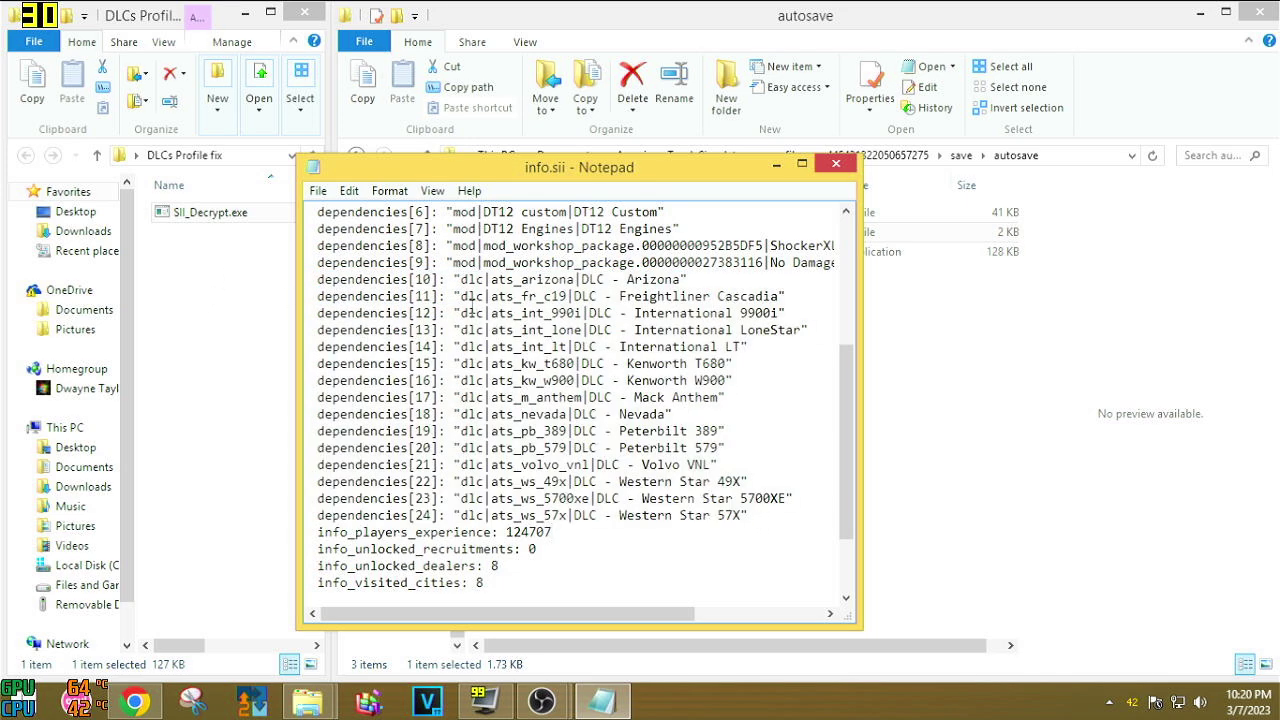
pyautogui.click(318, 279)
pyautogui.moveTo(317, 279); pyautogui.dragTo(756, 515)
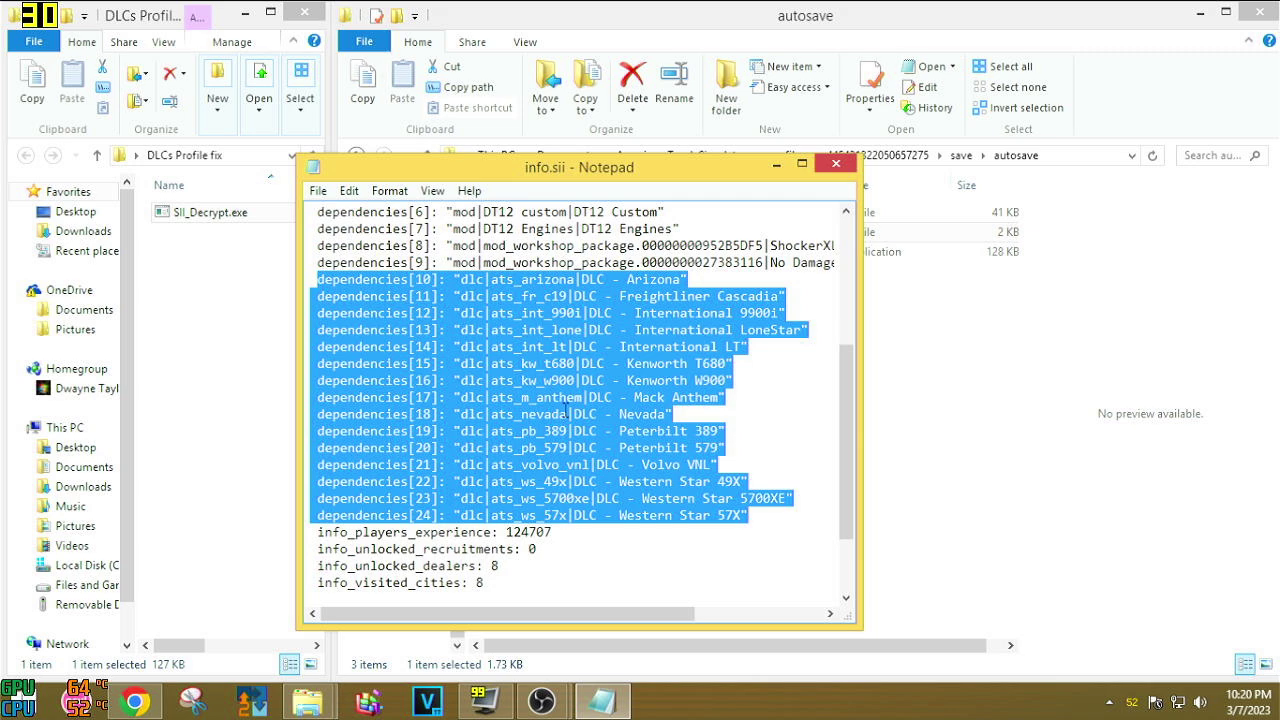
pyautogui.press('Delete')
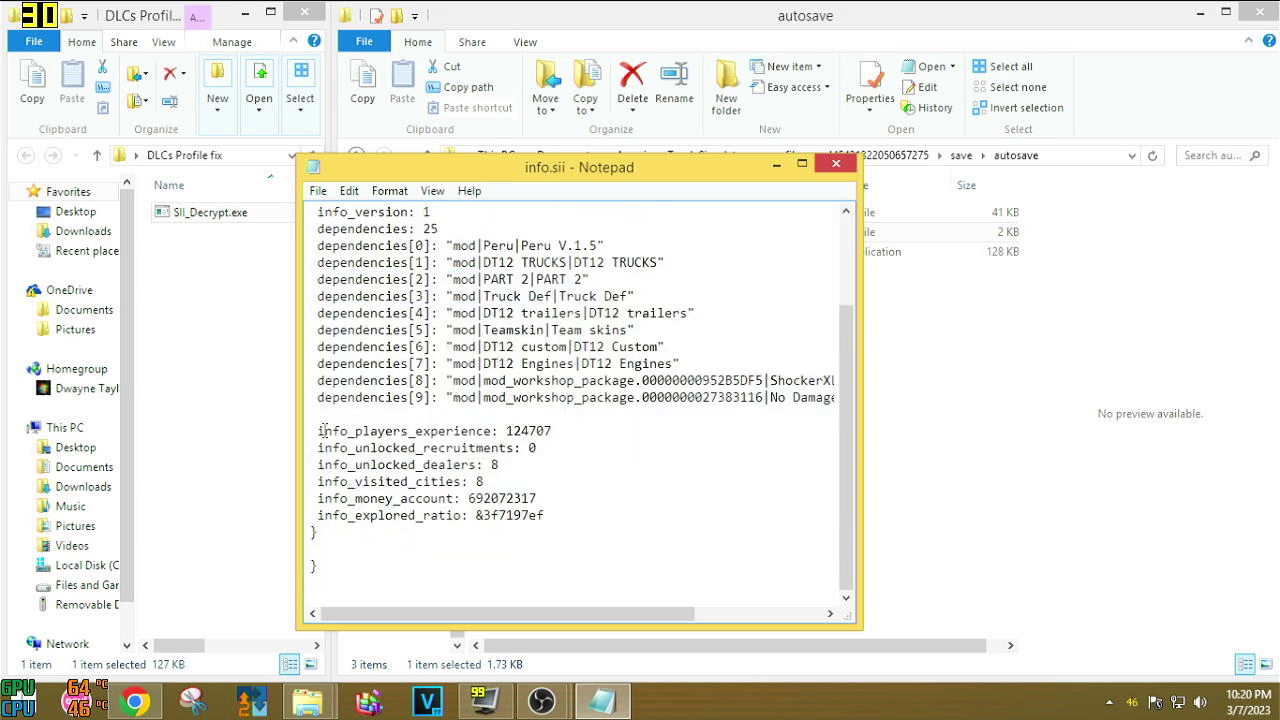
pyautogui.press('BackSpace')
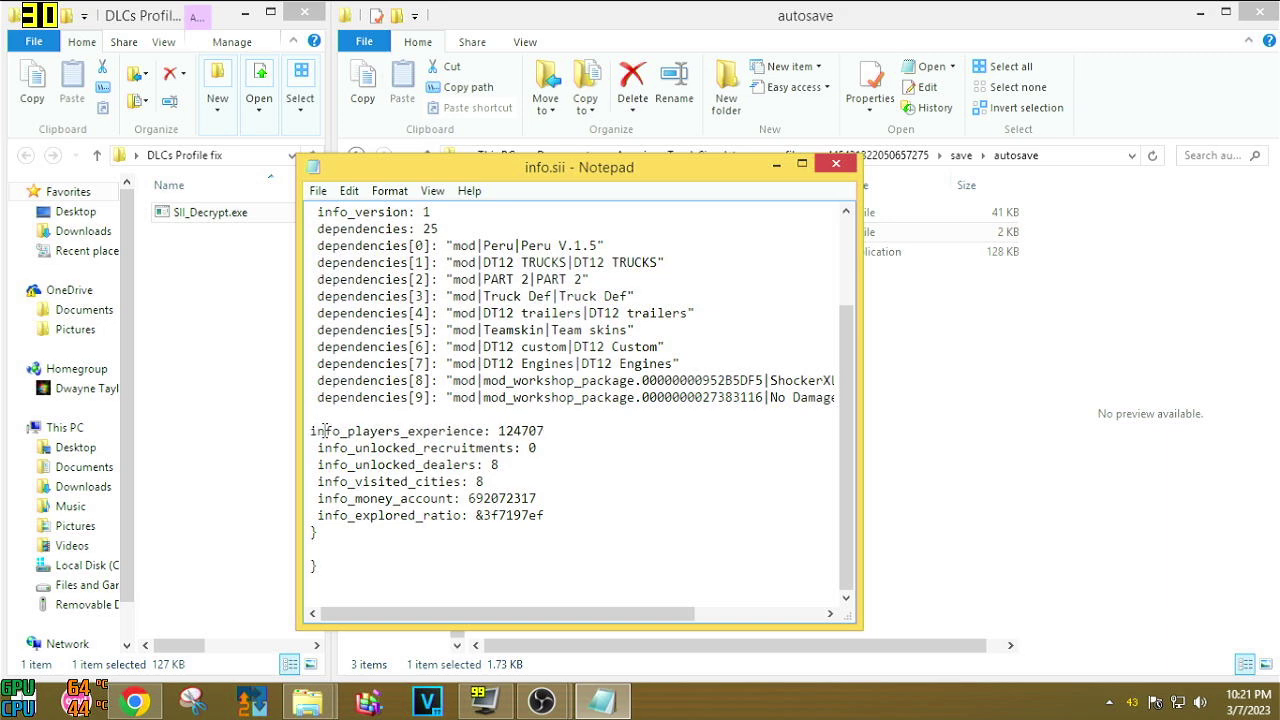
pyautogui.press('BackSpace')
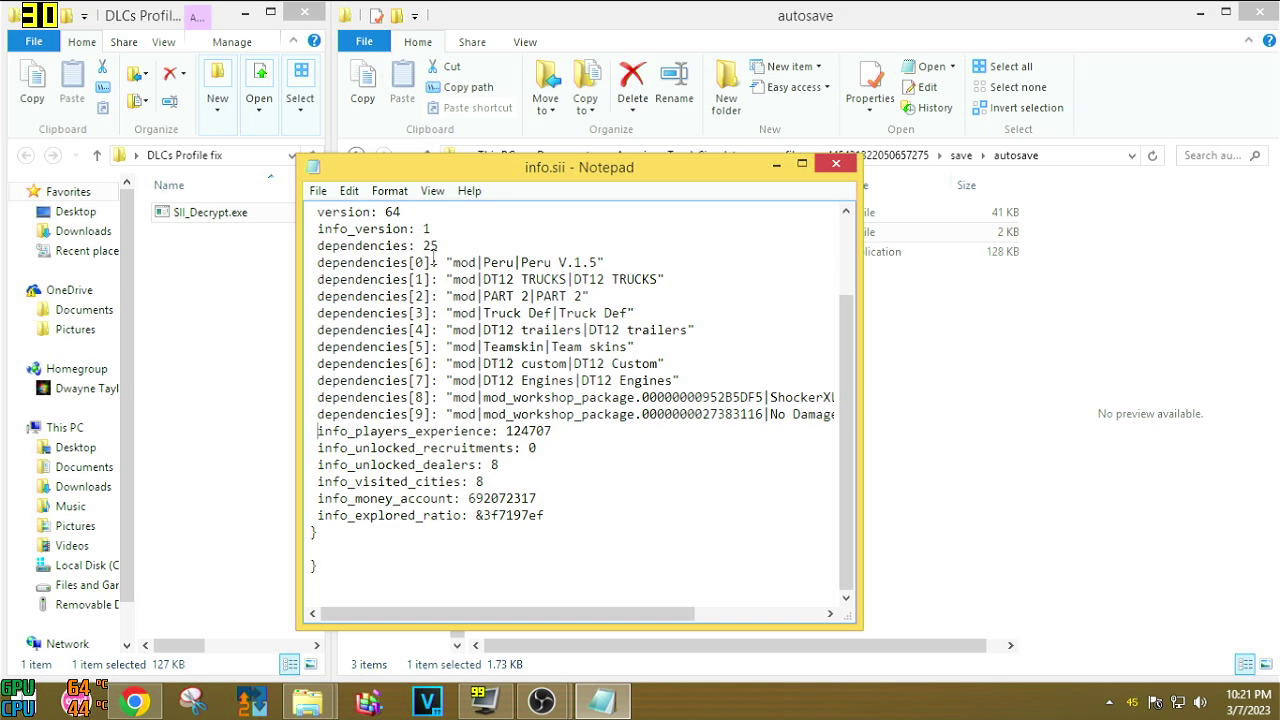
# Step: Set the dependencies count in info.sii to 10, save the file and close it
pyautogui.moveTo(440, 245); pyautogui.dragTo(415, 245)
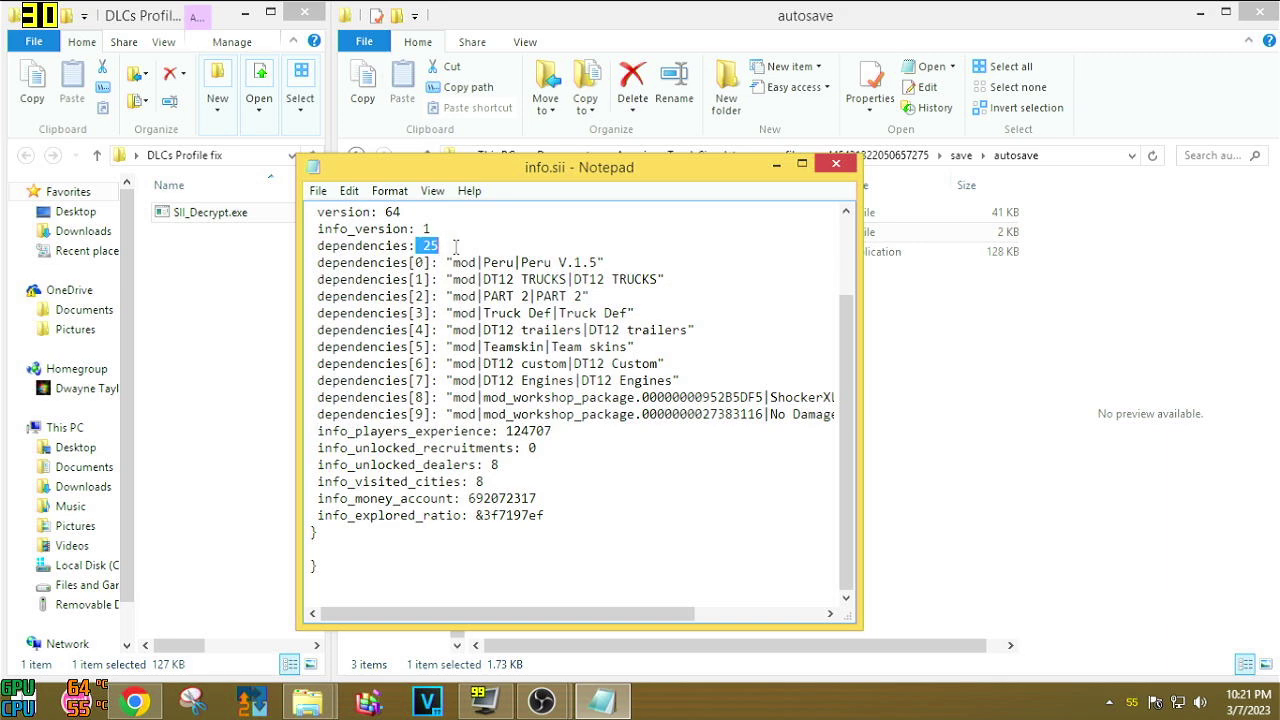
pyautogui.press('BackSpace')
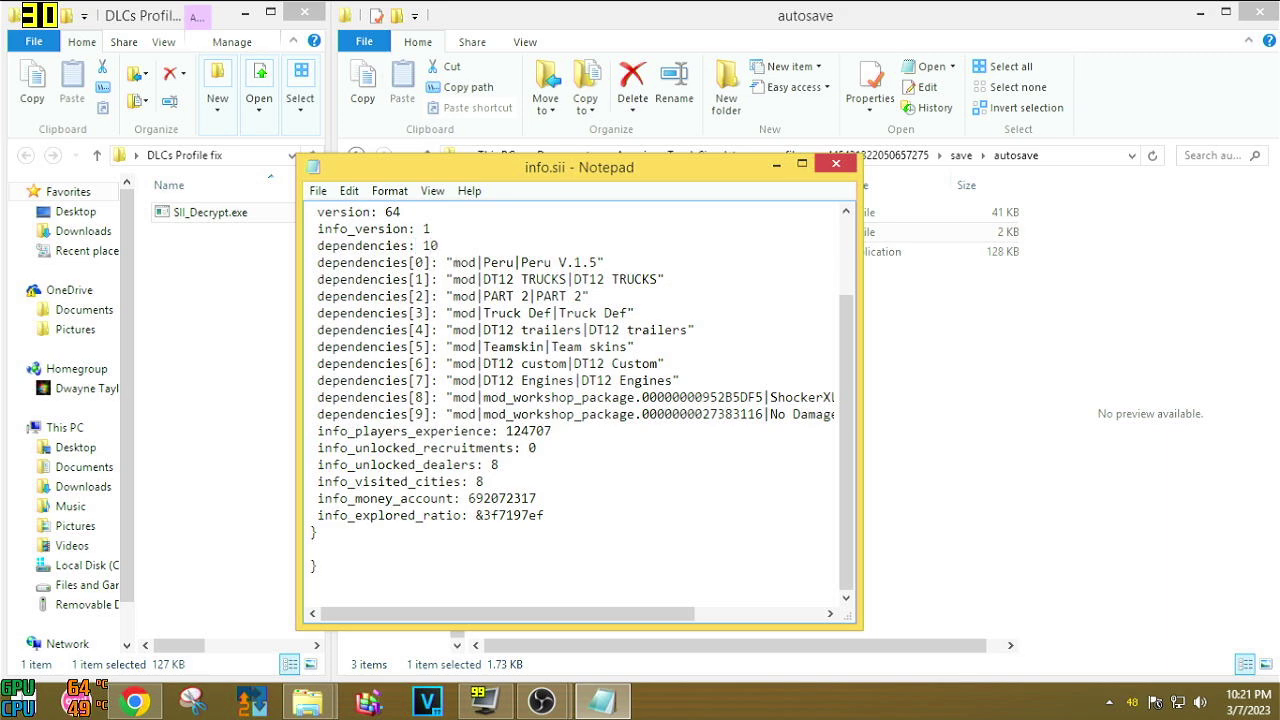
pyautogui.click(318, 193)
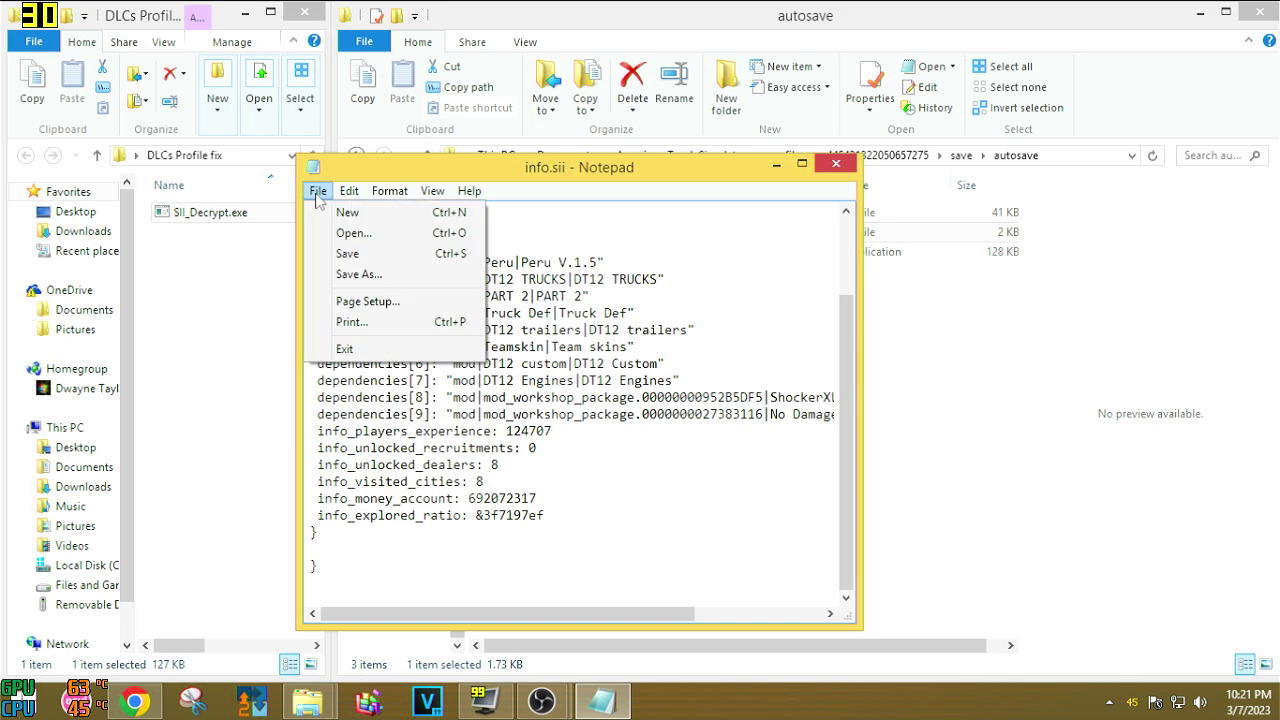
pyautogui.click(356, 254)
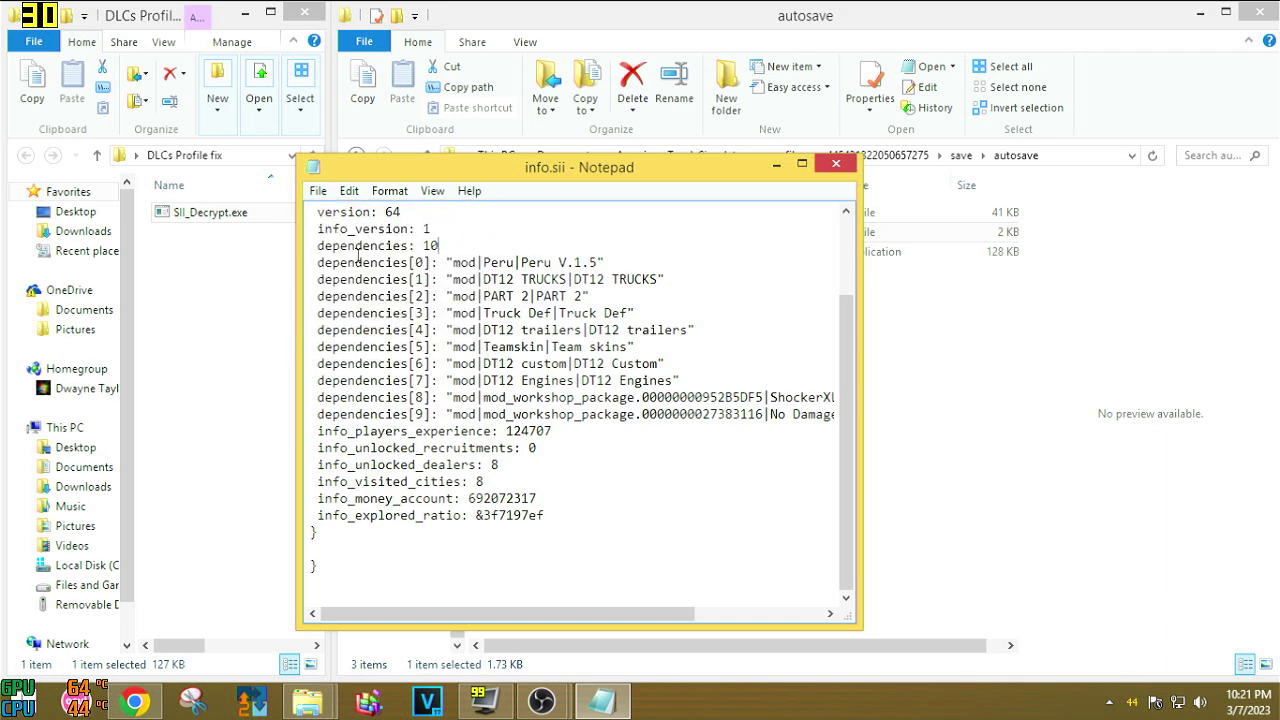
pyautogui.click(835, 163)
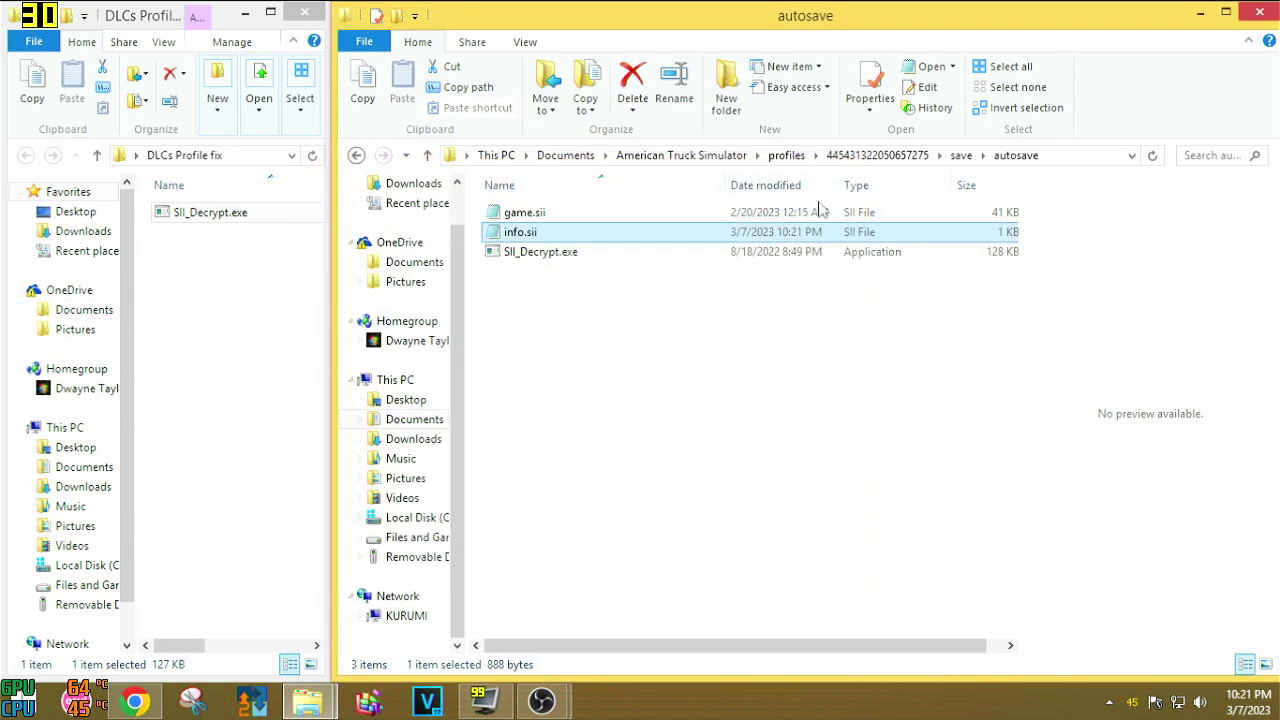
# Step: Move SII_Decrypt.exe from the autosave folder back to the DLCs Profile fix folder, replacing the existing copy
pyautogui.click(557, 258)
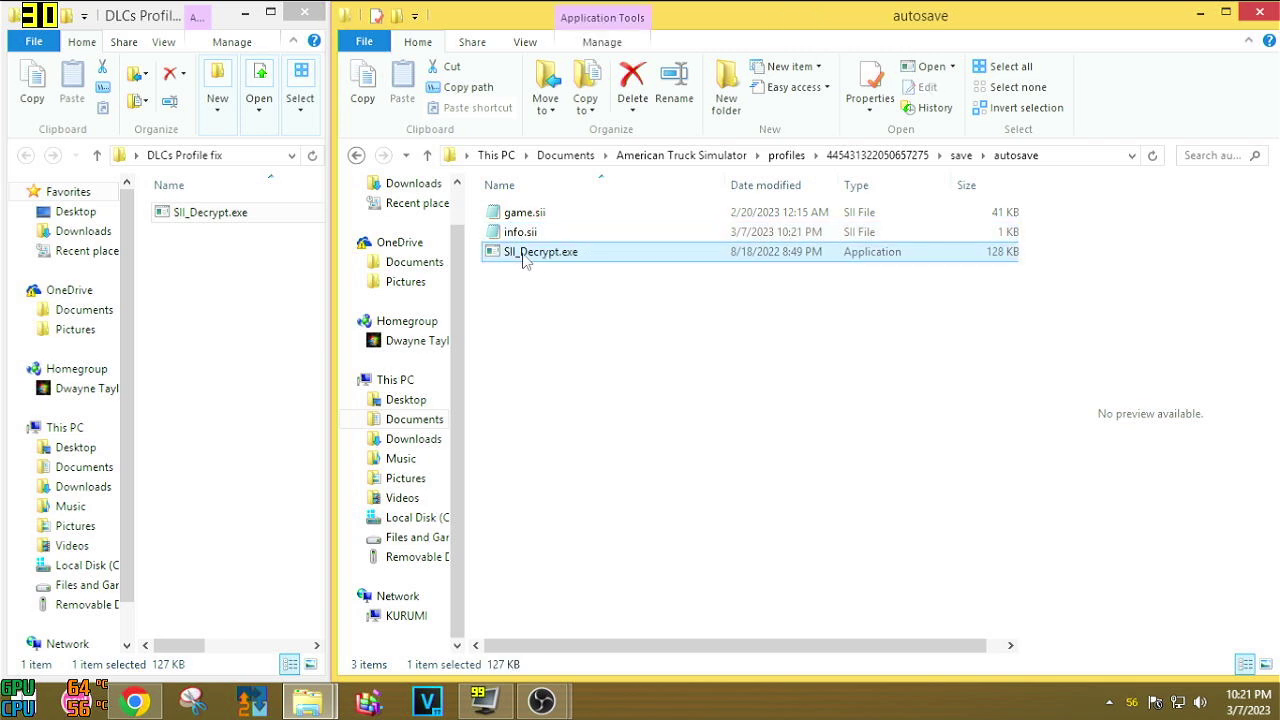
pyautogui.rightClick(523, 256)
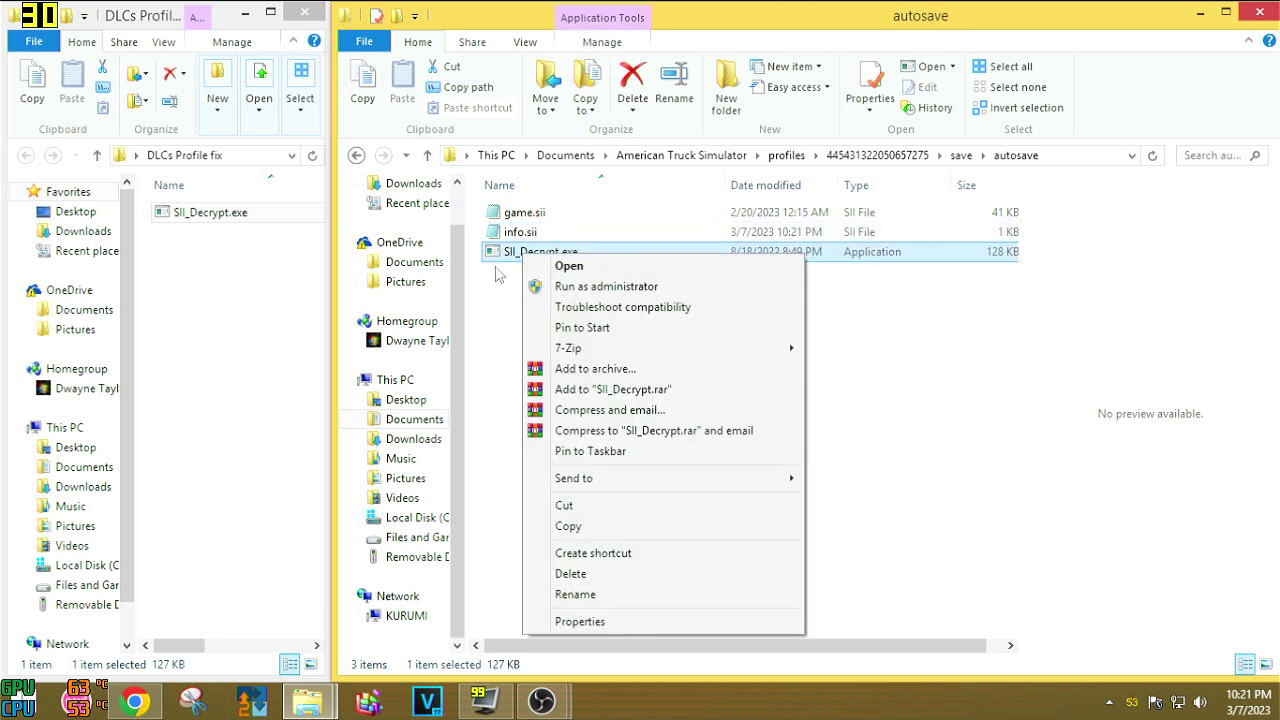
pyautogui.moveTo(362, 300); pyautogui.dragTo(230, 323)
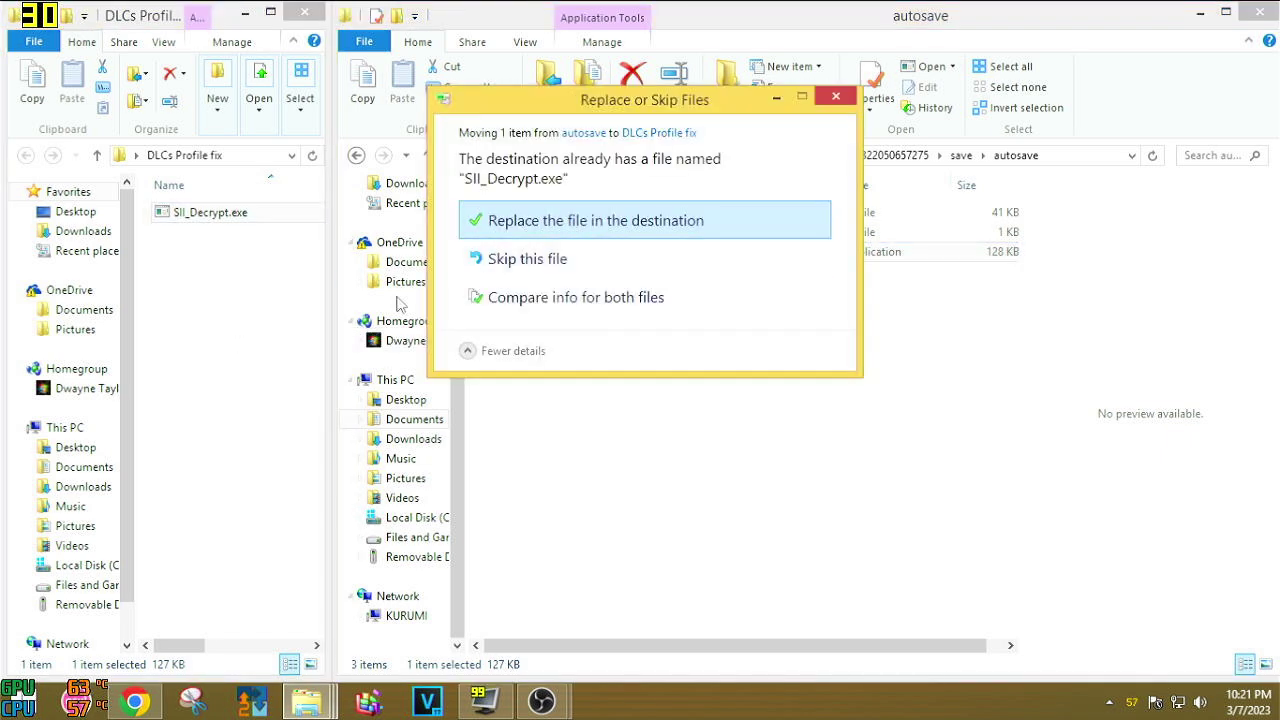
pyautogui.click(615, 221)
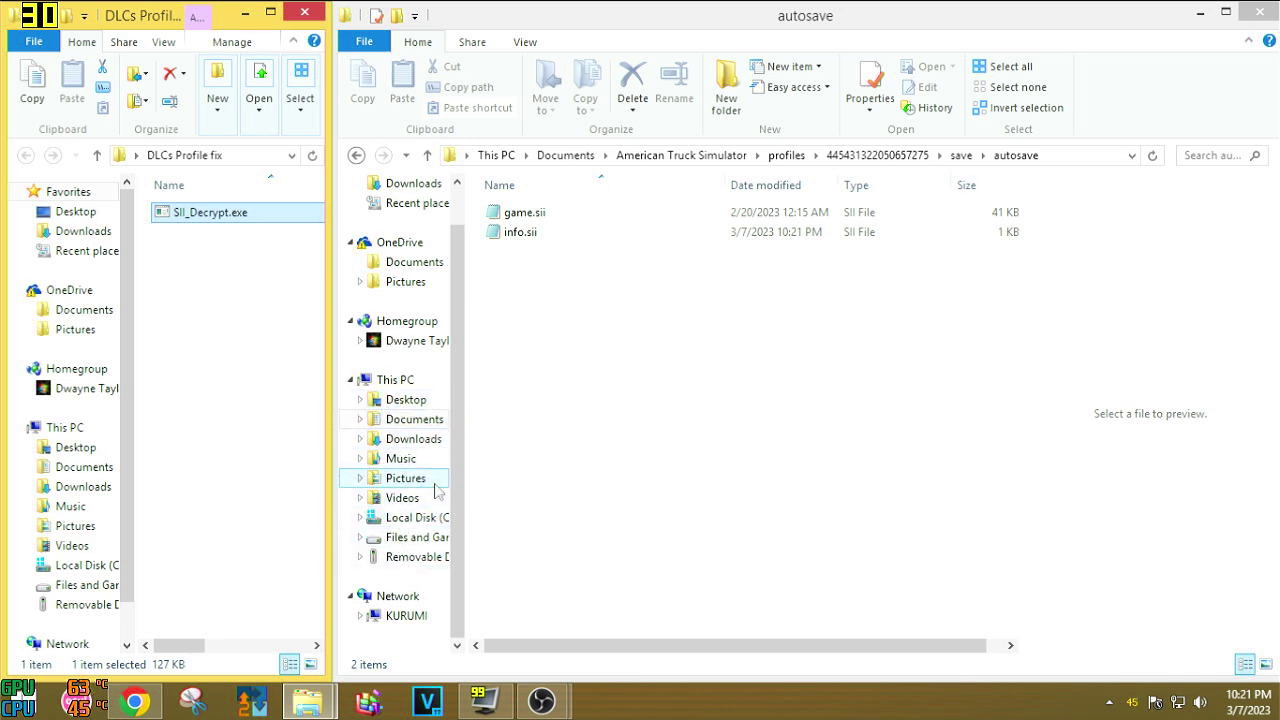
# Step: Launch American Truck Simulator through Steam and accept the advanced SDK features confirmation
pyautogui.click(405, 400)
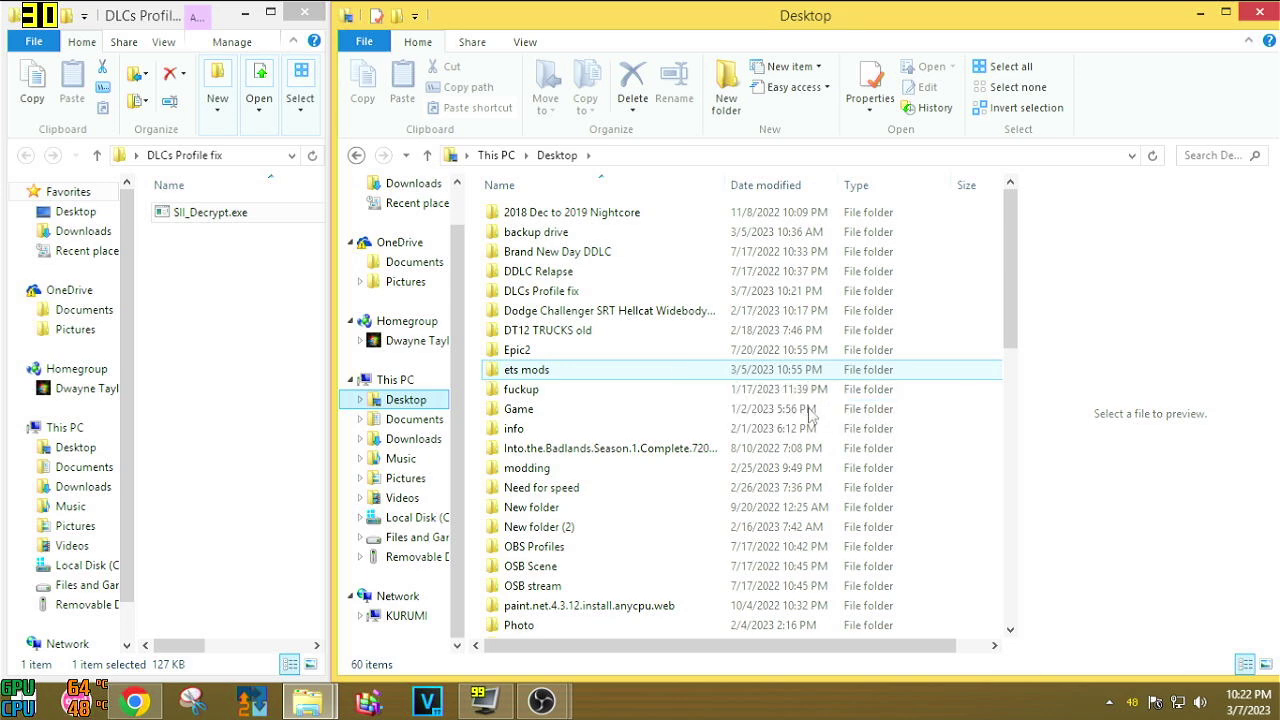
pyautogui.click(1108, 703)
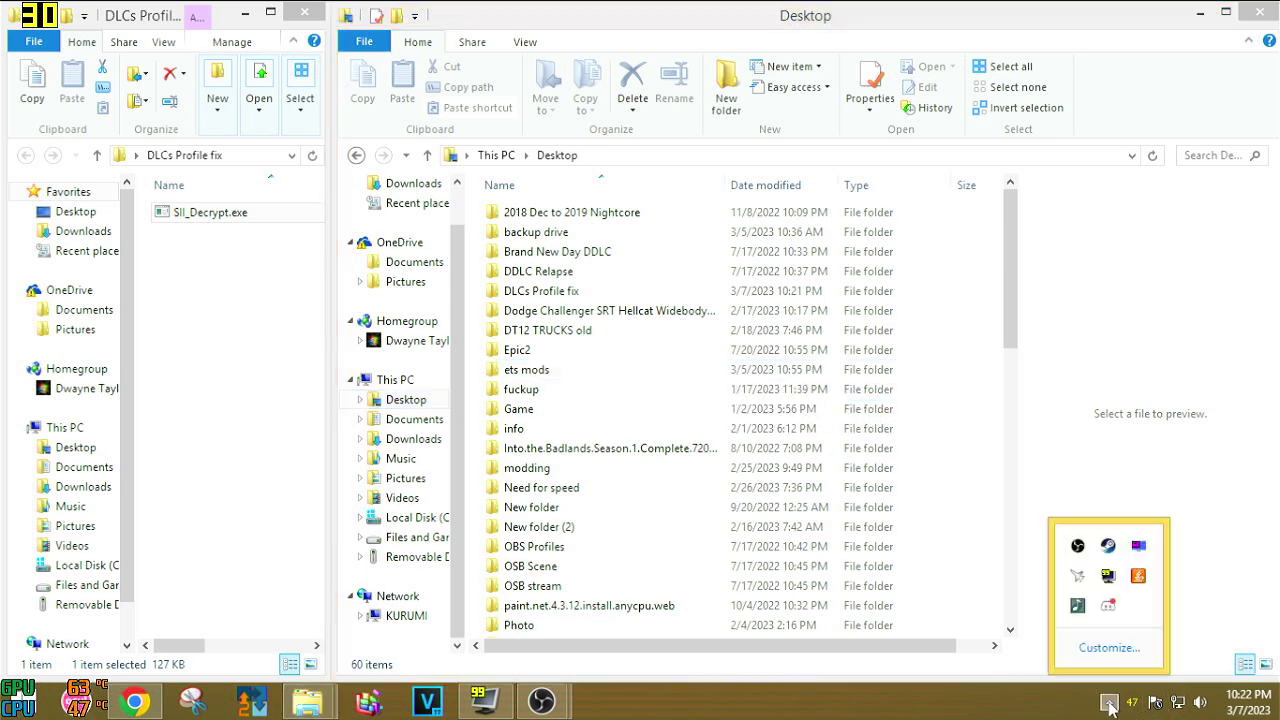
pyautogui.rightClick(1110, 553)
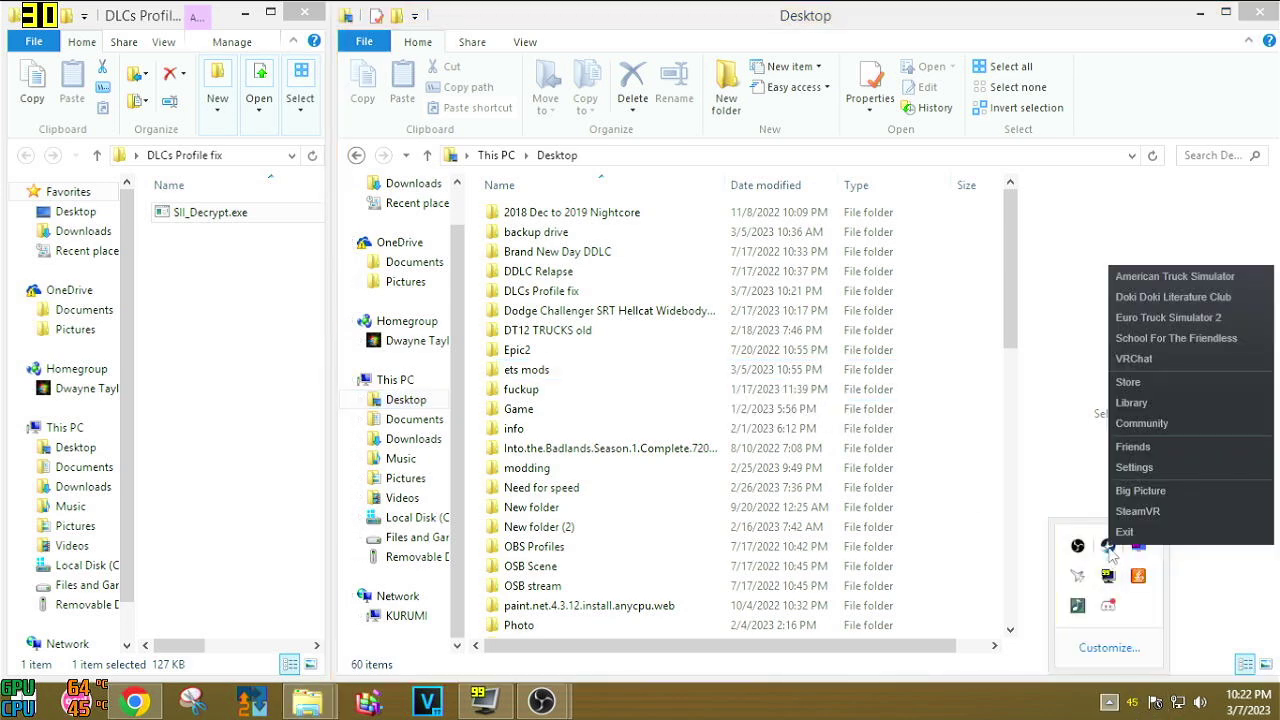
pyautogui.click(1148, 280)
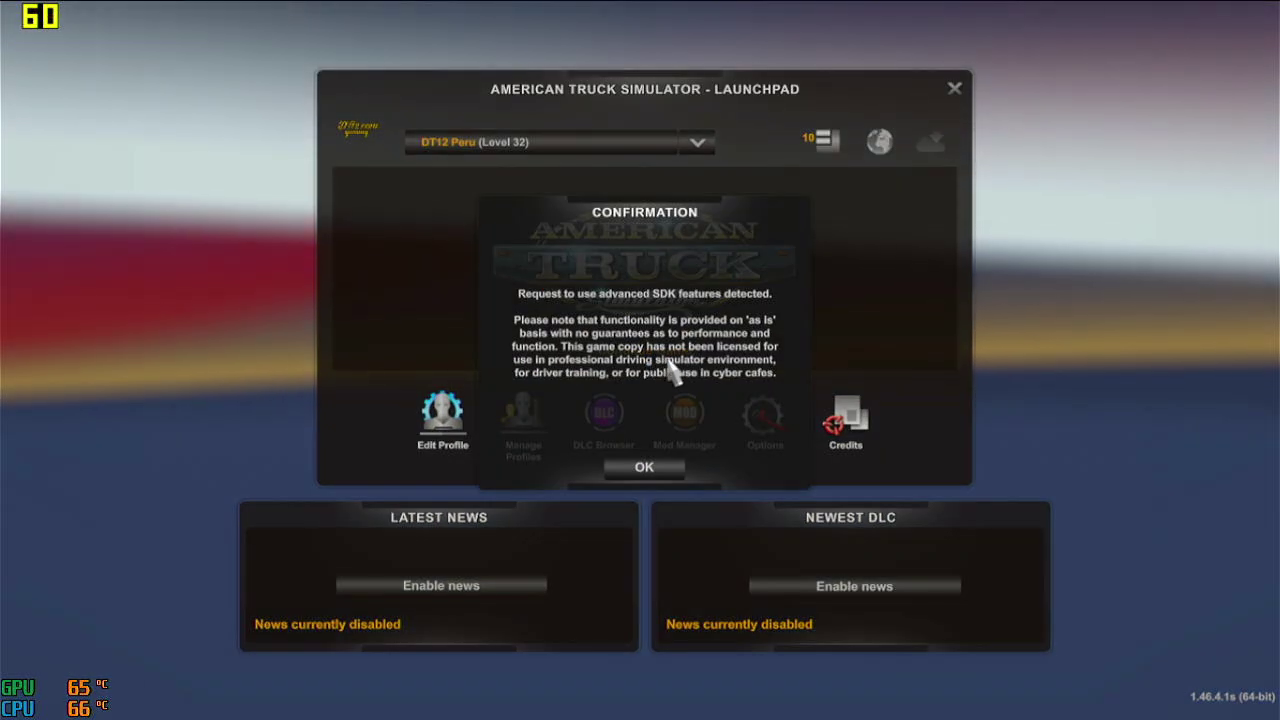
pyautogui.click(648, 468)
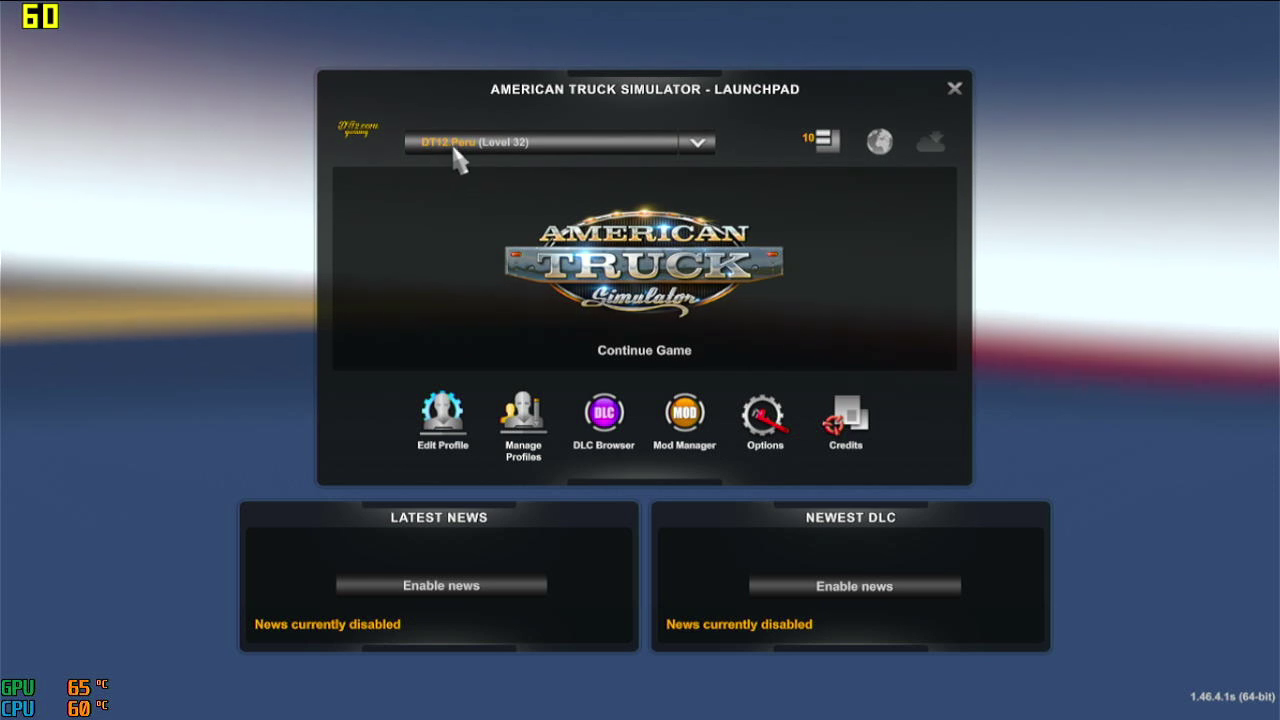
# Step: Choose the DT12 Peru profile from the launchpad's profile list
pyautogui.click(498, 148)
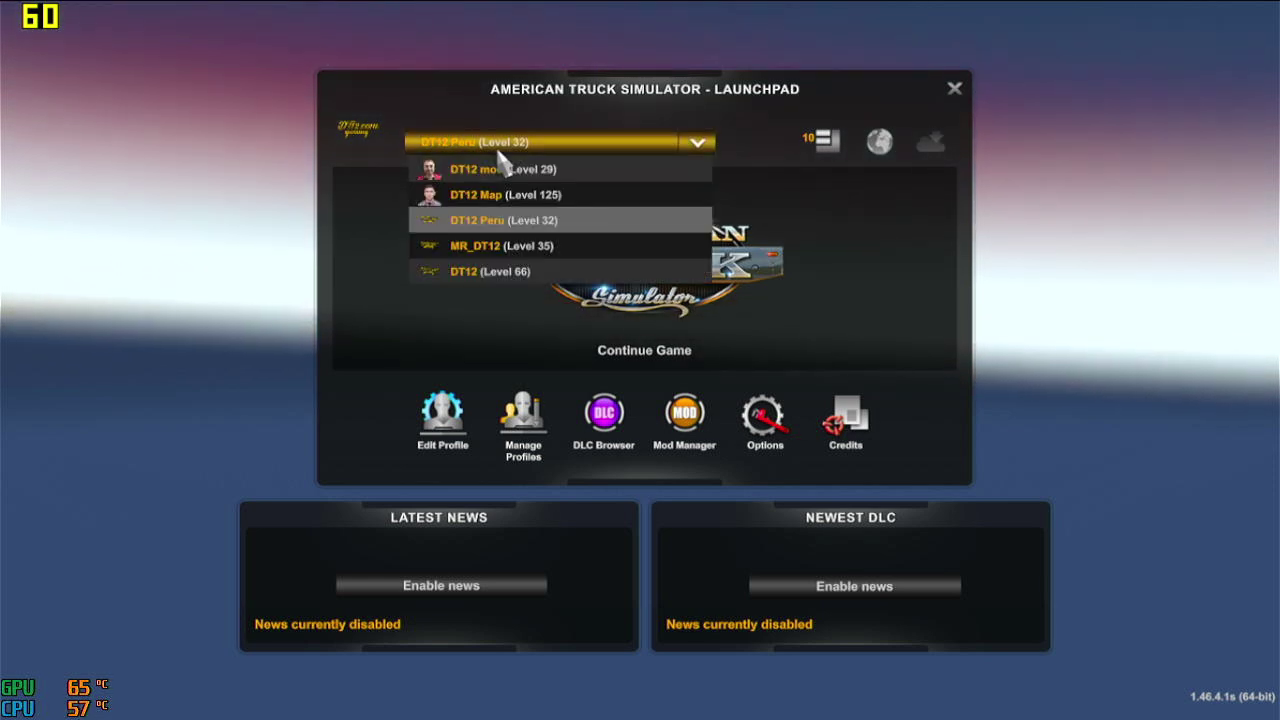
pyautogui.moveTo(503, 170)
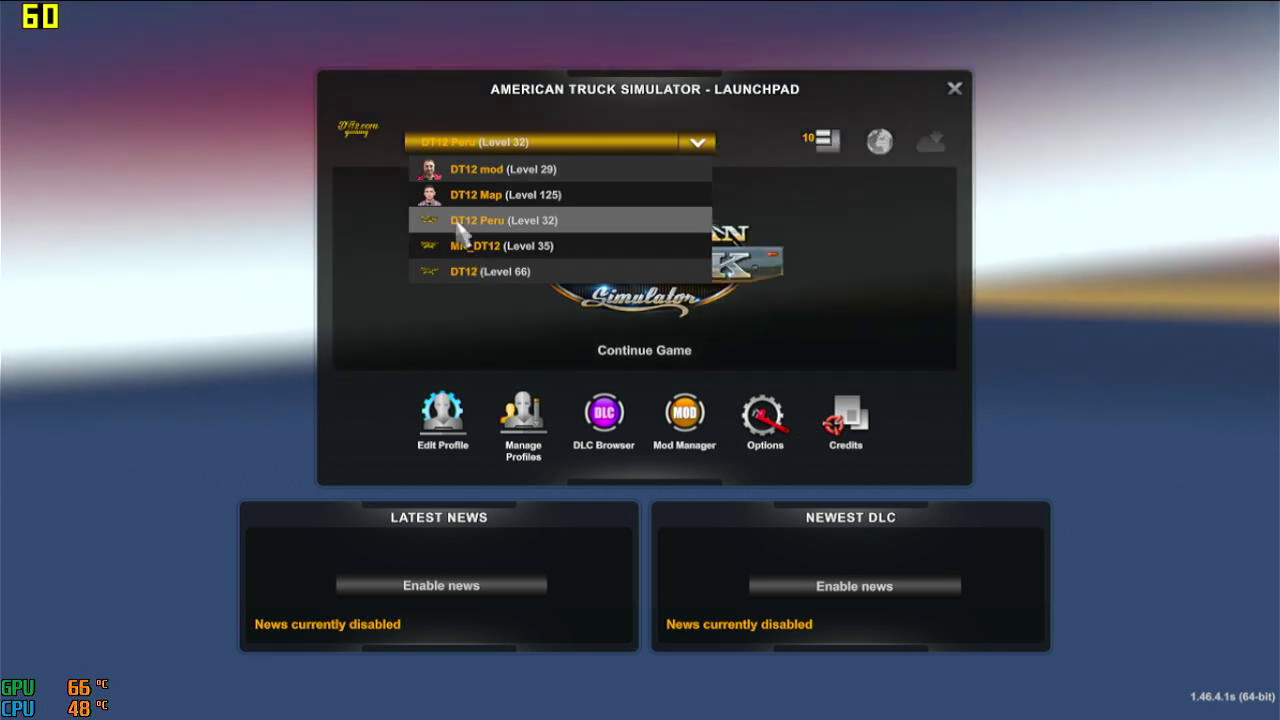
pyautogui.click(480, 222)
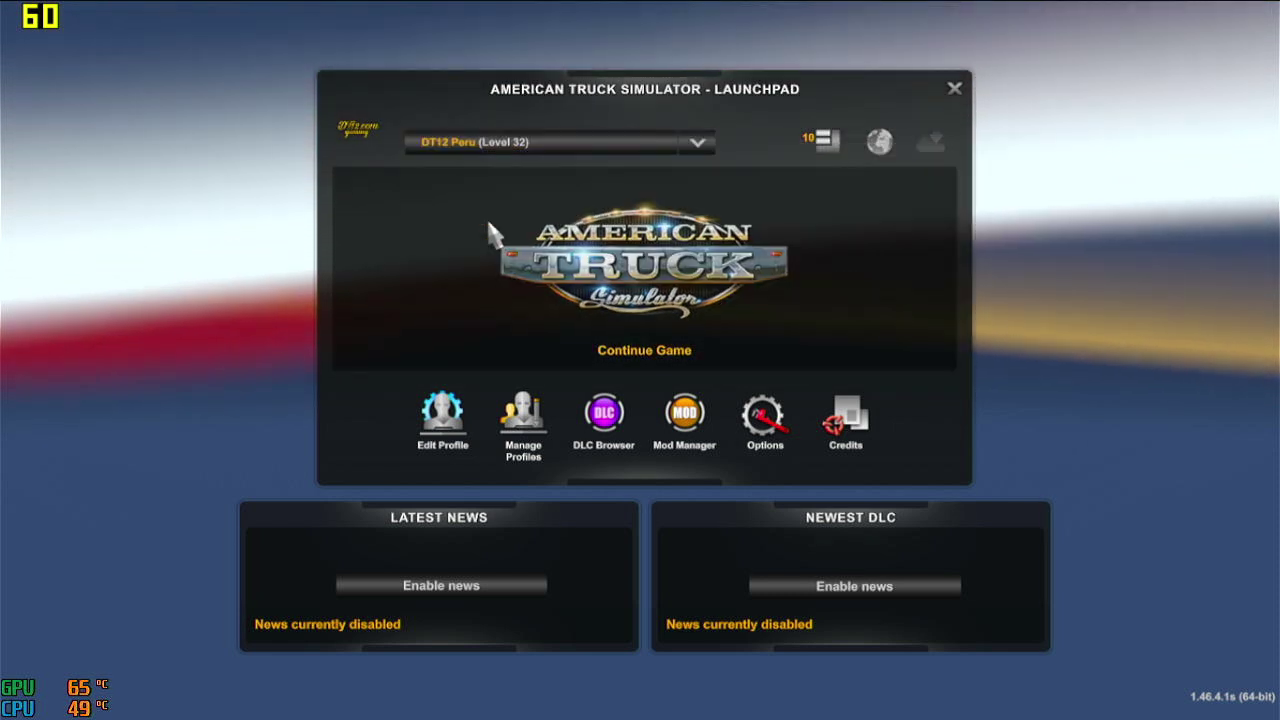